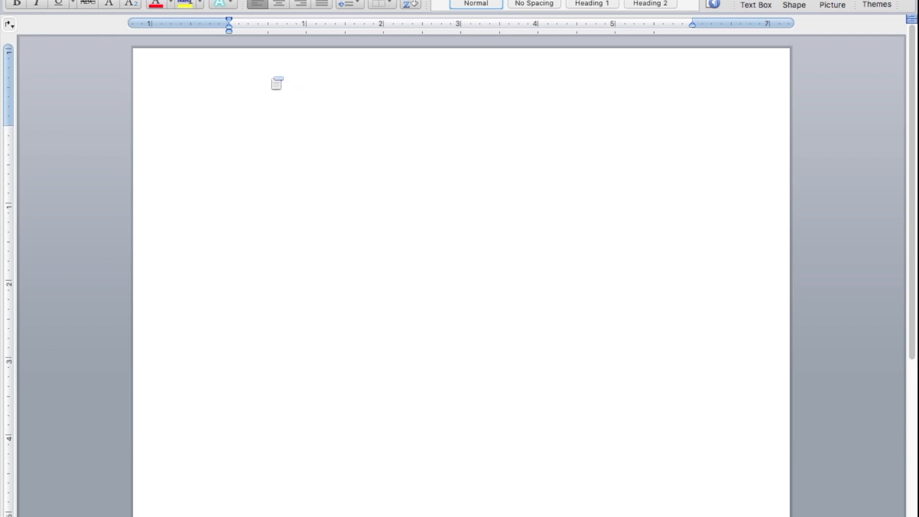
- Add a right-aligned page header with Name, Date and Period on separate lines, and finish editing the header
double_click(270, 77)
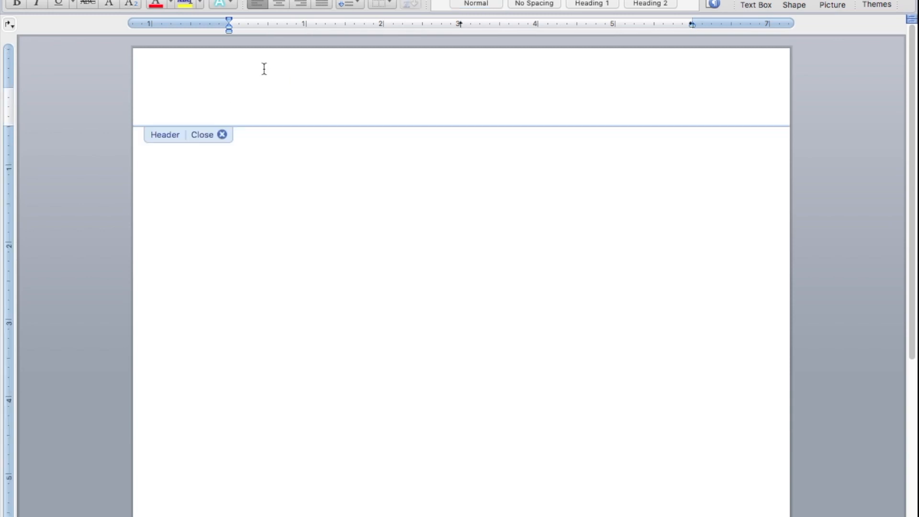
click(301, 4)
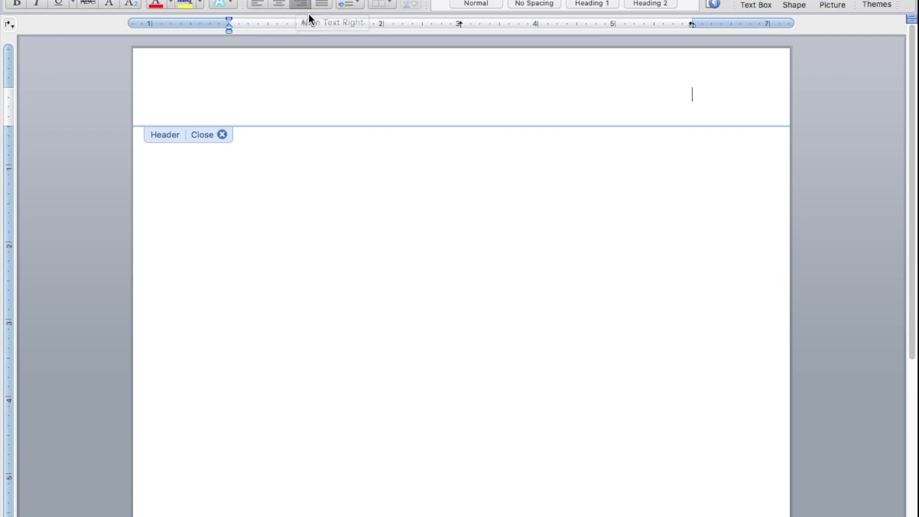
text(Name)
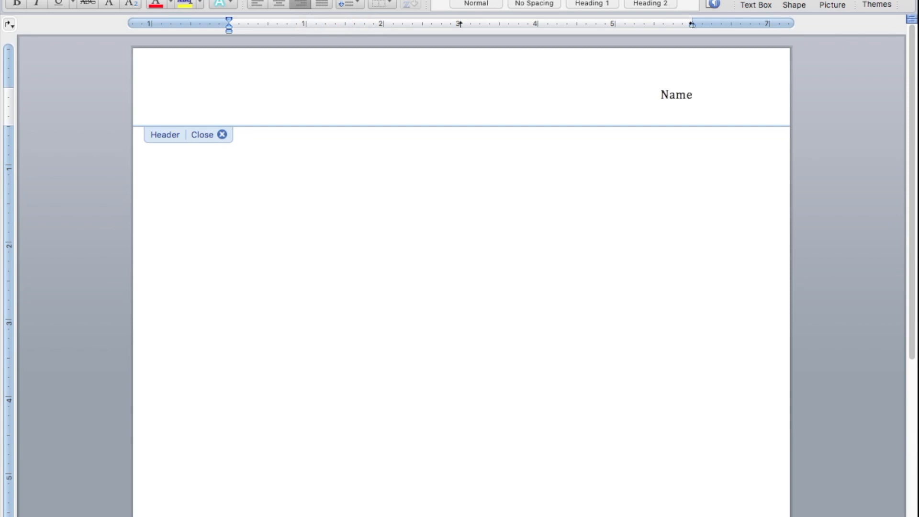
key(Return)
text(Date)
key(Return)
text(Period)
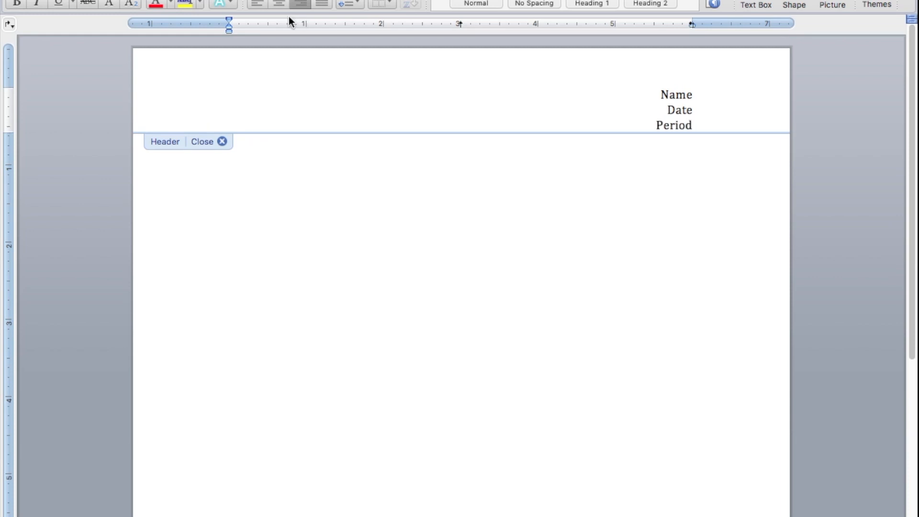
click(222, 142)
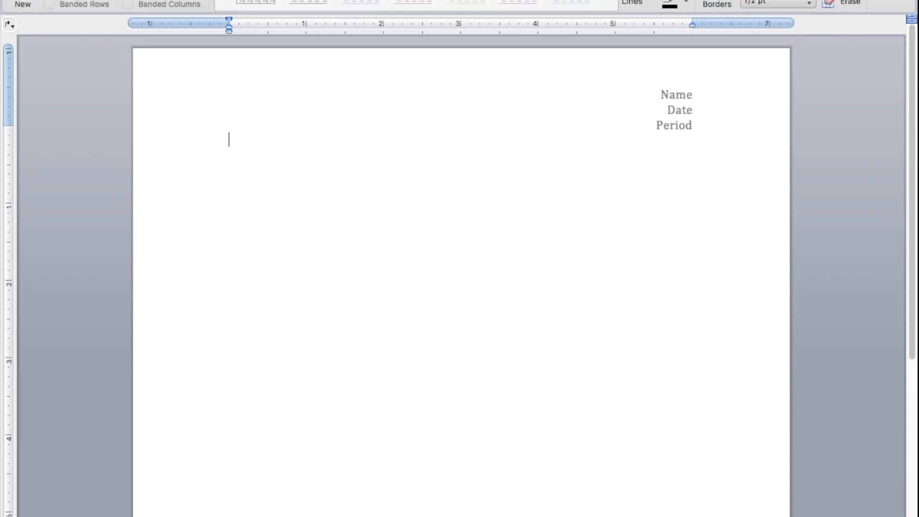
- Insert a table with seven columns and eight rows, and merge all cells of its first row into one
click(22, 2)
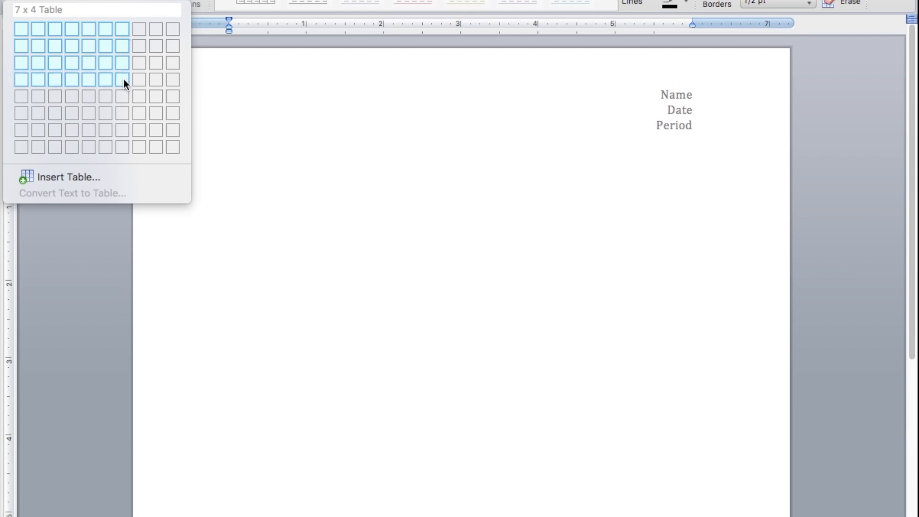
click(121, 144)
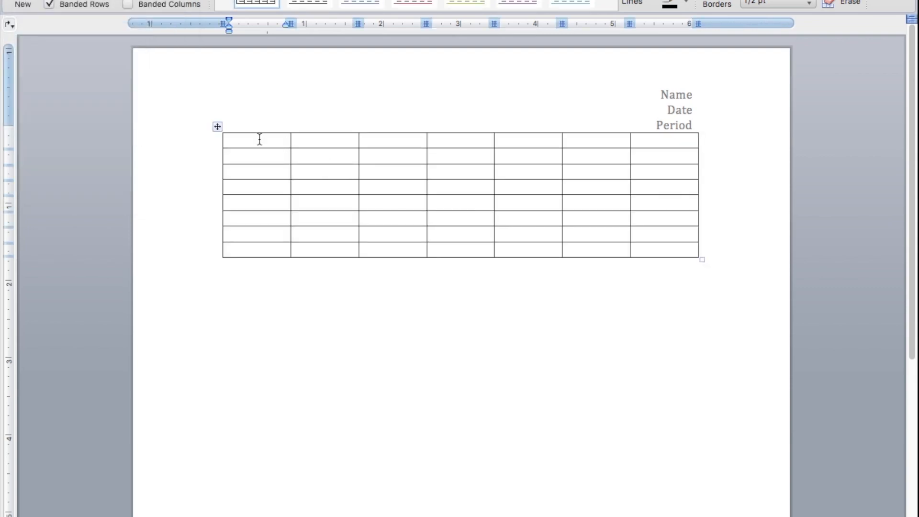
drag(252, 141, 648, 144)
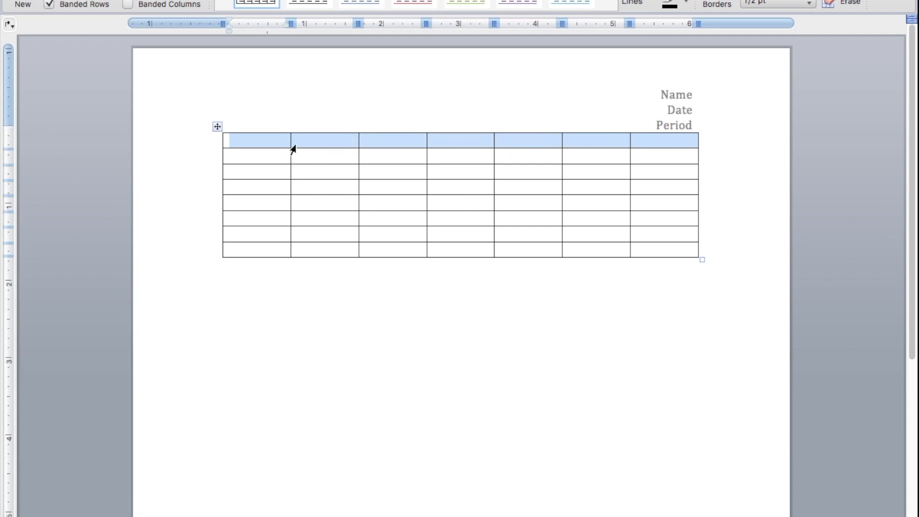
click(440, 143)
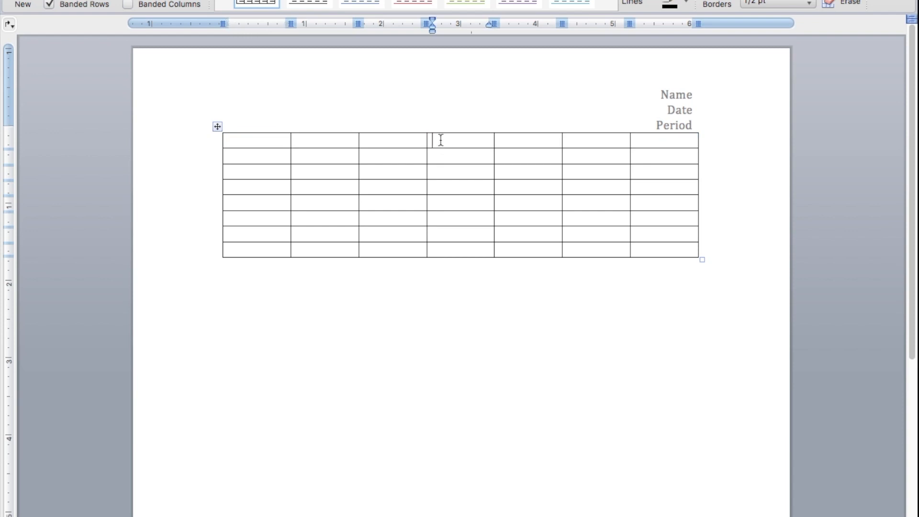
drag(642, 143, 263, 140)
right_click(263, 140)
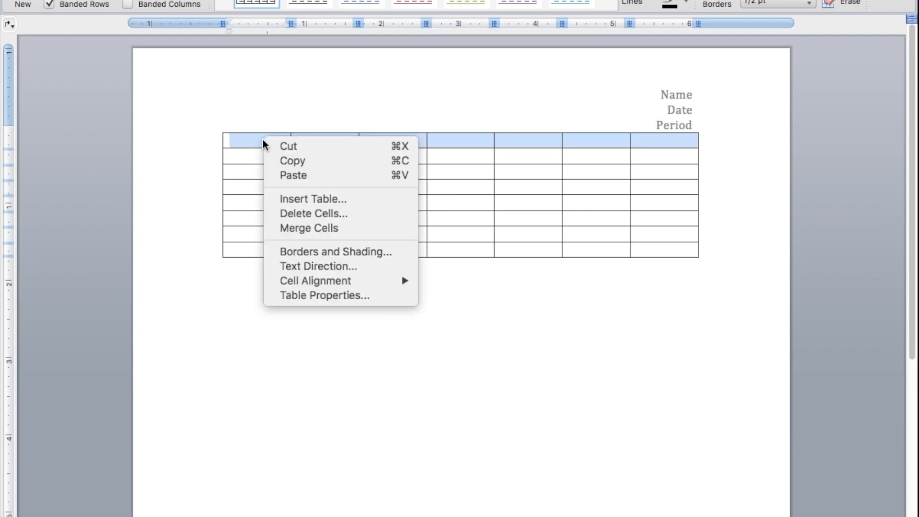
click(314, 230)
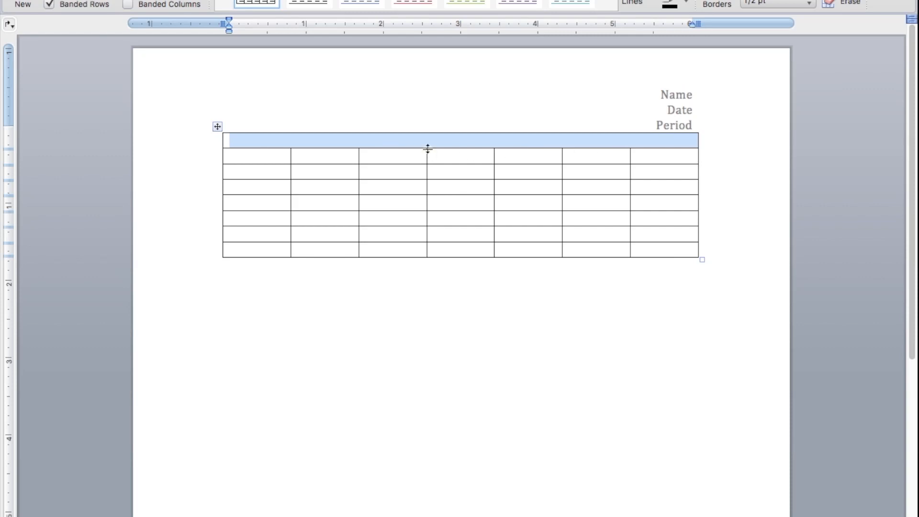
- Make the merged top row taller and stretch the whole table down to nearly fill the page
drag(427, 149, 427, 165)
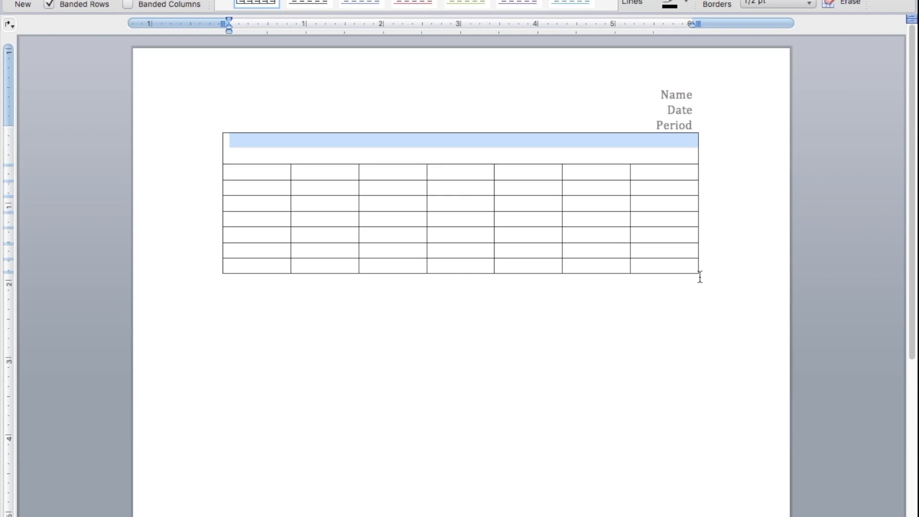
drag(699, 273, 705, 512)
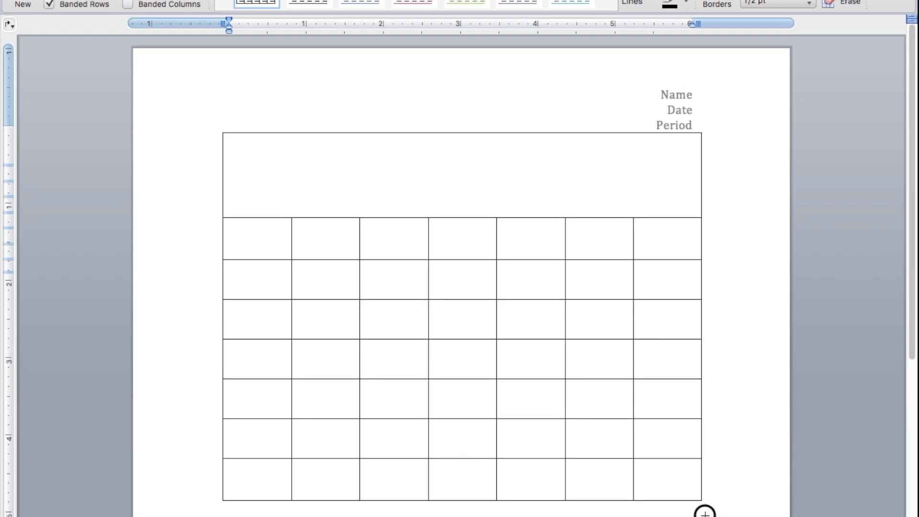
drag(910, 80, 905, 288)
drag(707, 181, 702, 414)
scroll(691, 415, up, 5)
drag(913, 262, 893, 468)
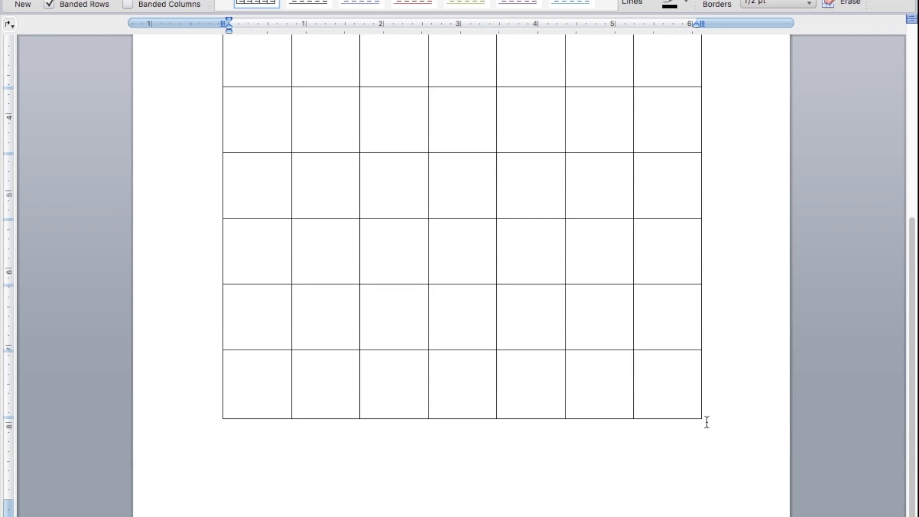
drag(705, 419, 711, 484)
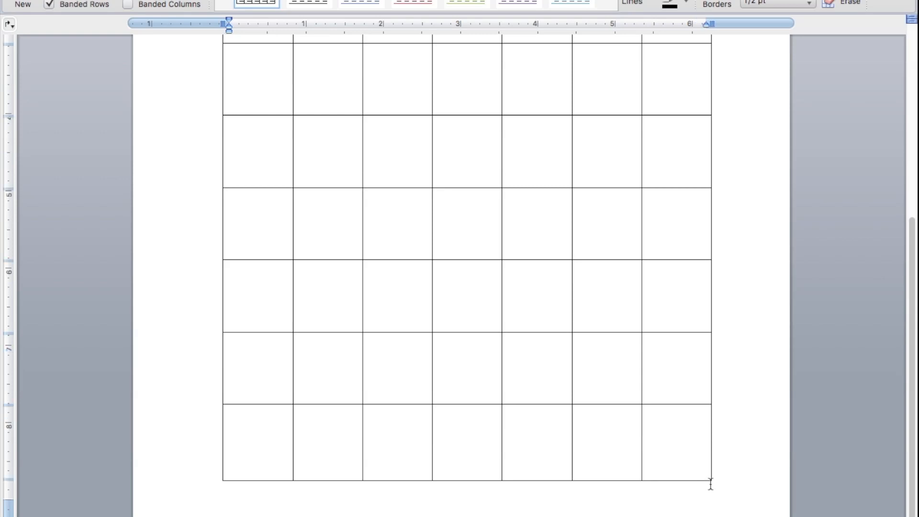
drag(909, 382, 890, 156)
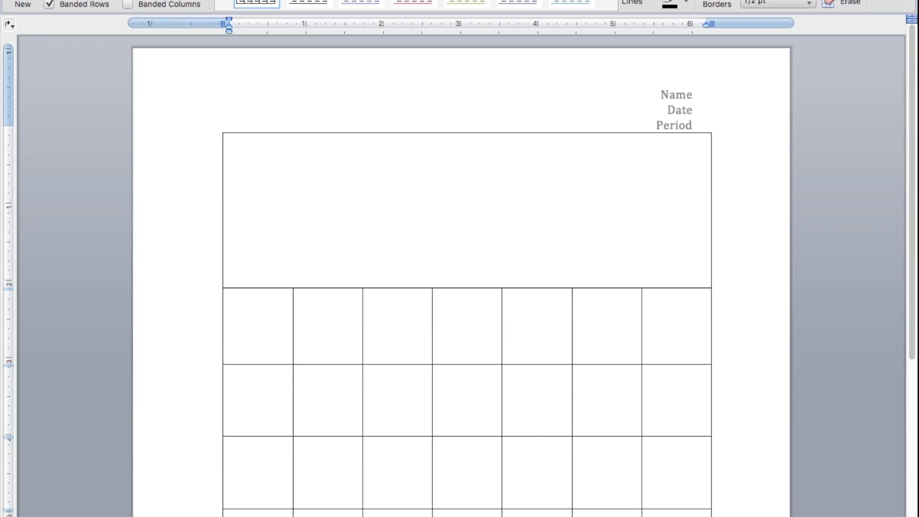
click(79, 0)
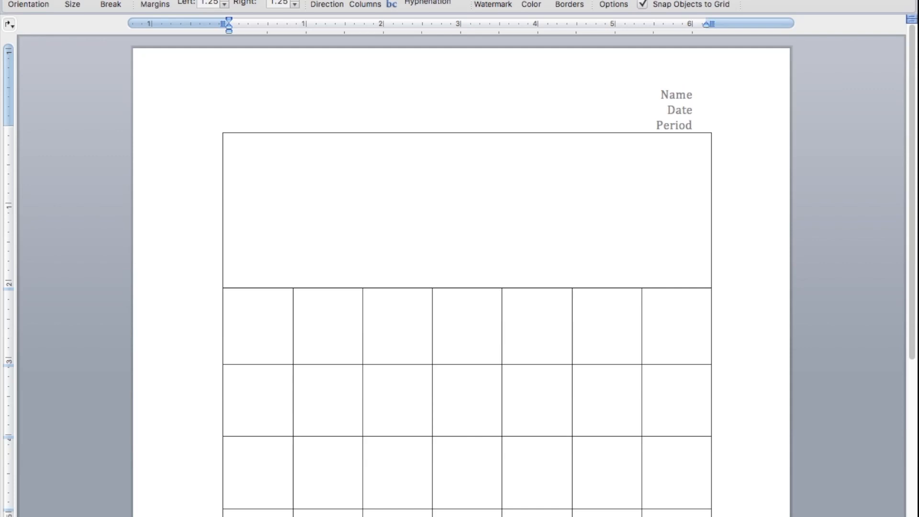
click(23, 0)
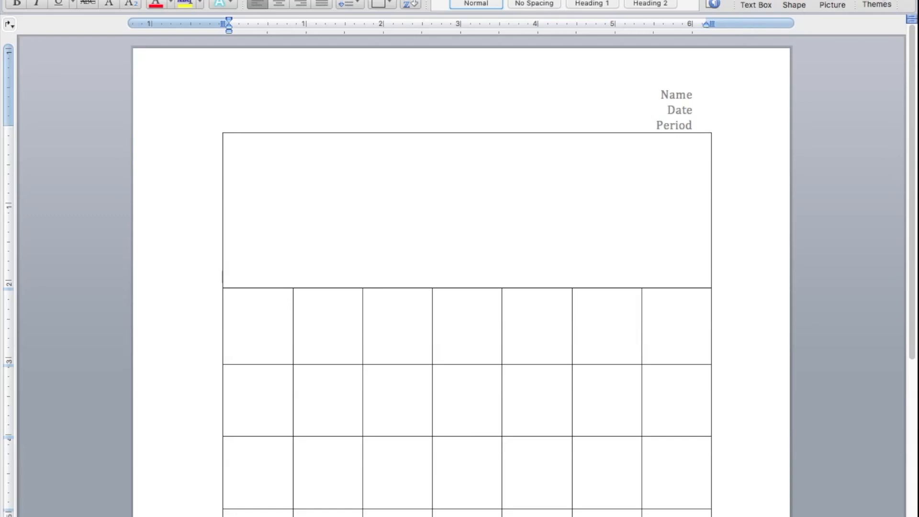
click(839, 17)
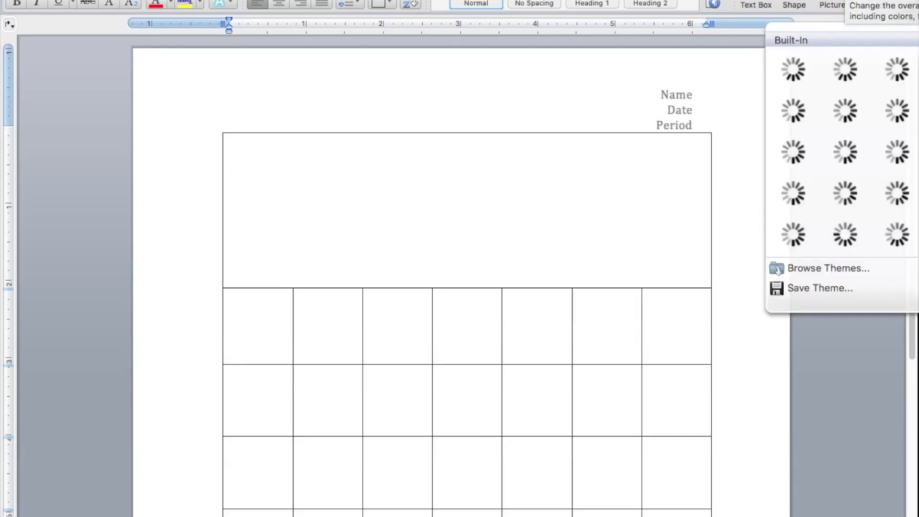
click(837, 12)
click(876, 4)
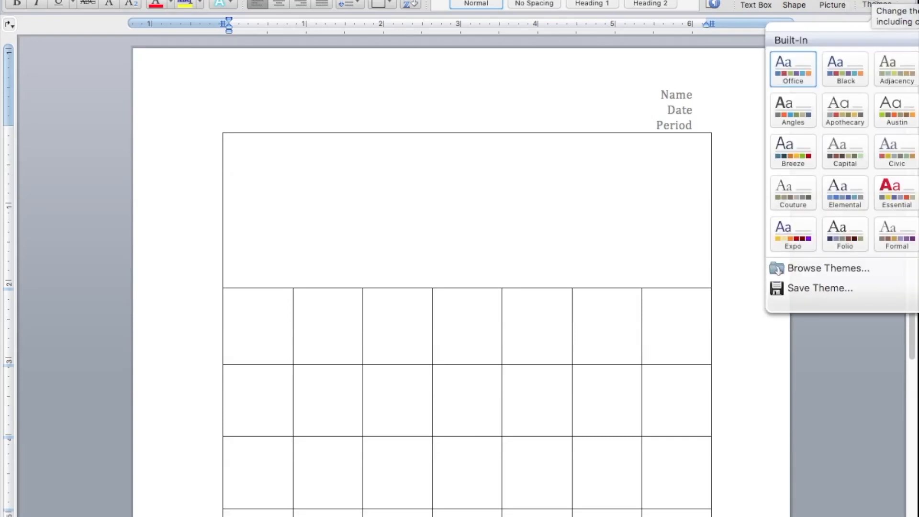
key(Escape)
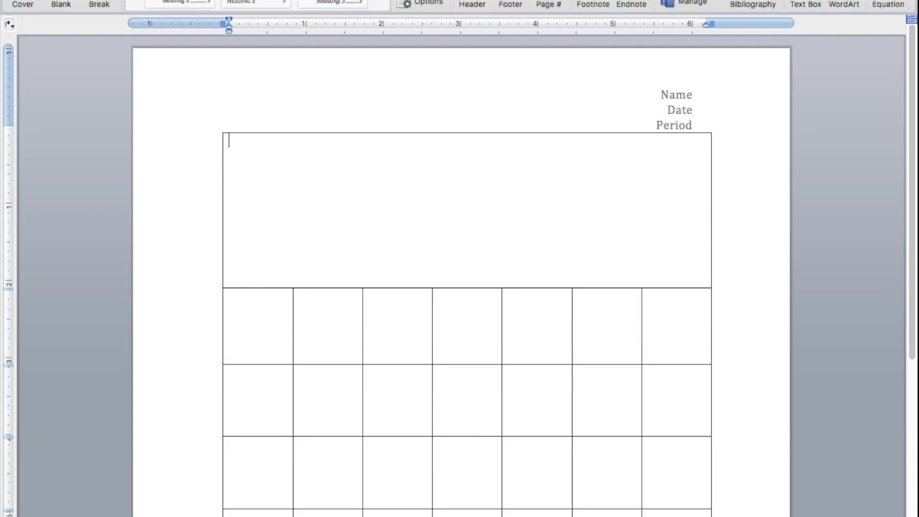
- Insert a blue gradient WordArt reading JANUARY in the merged top row of the table
click(844, 3)
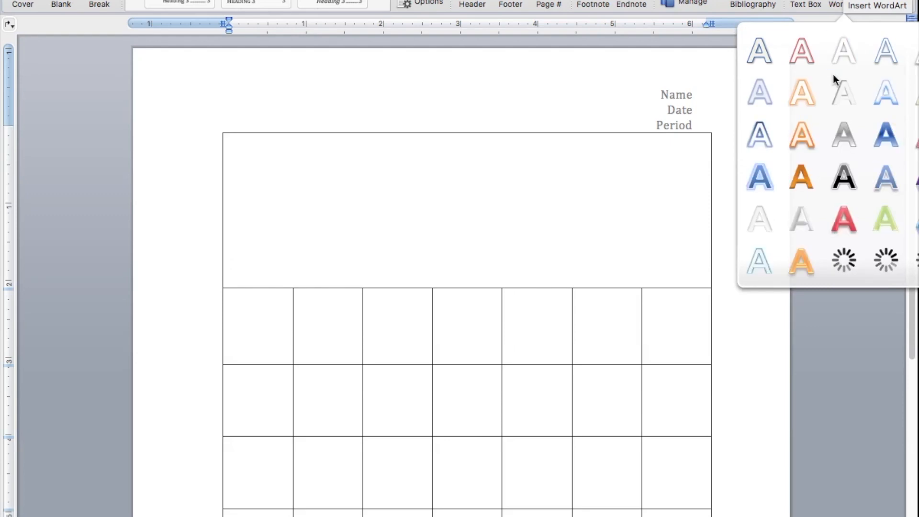
click(833, 74)
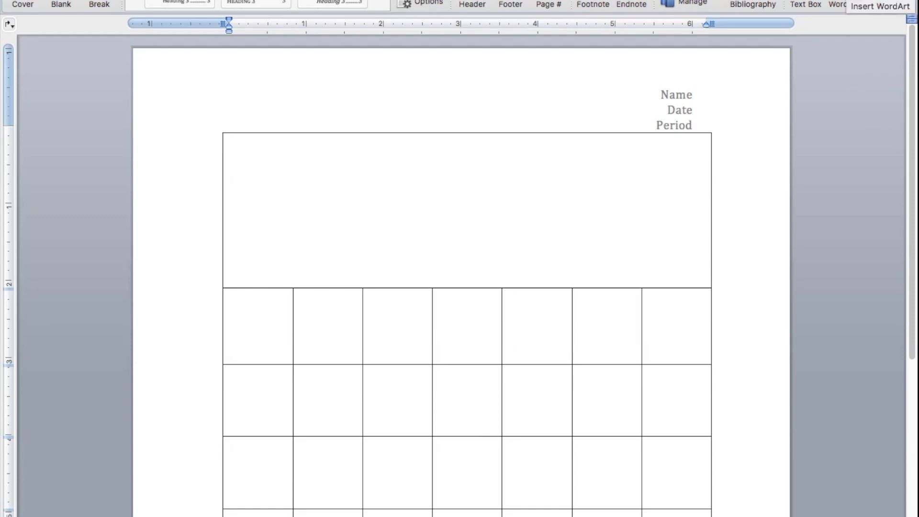
click(838, 4)
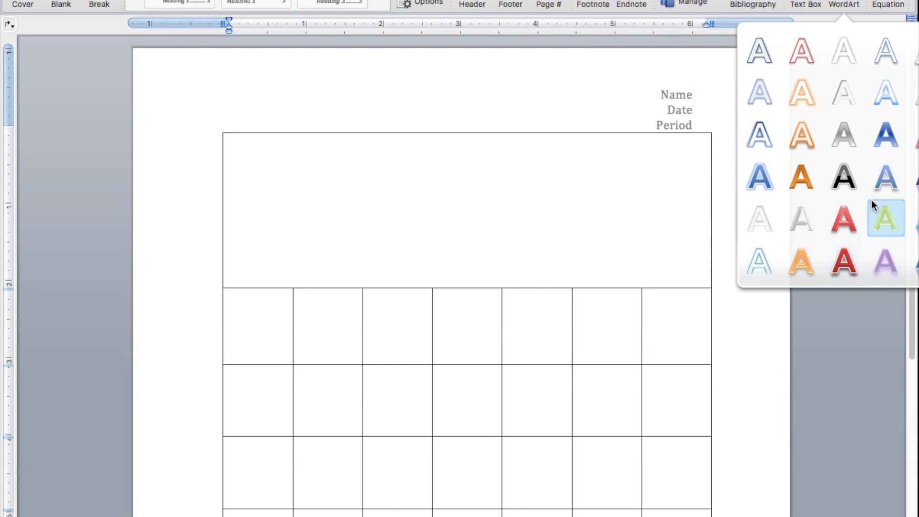
click(891, 184)
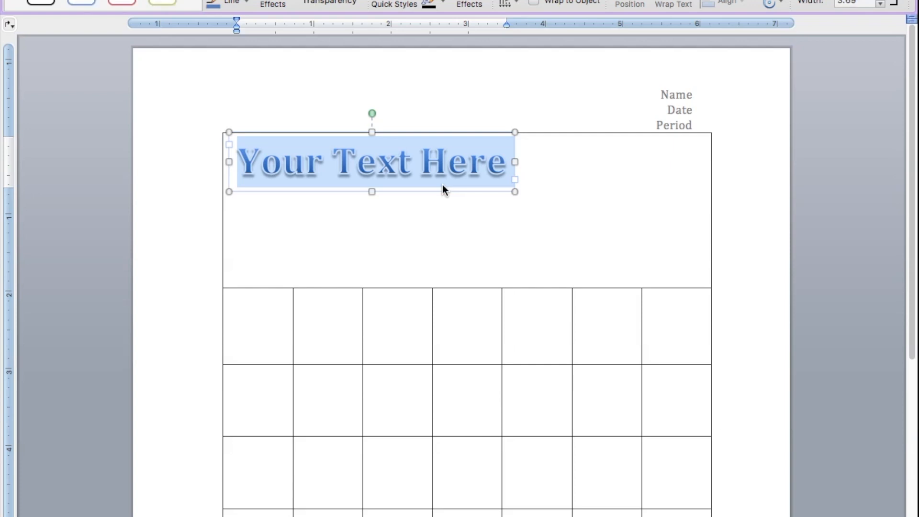
text(janua)
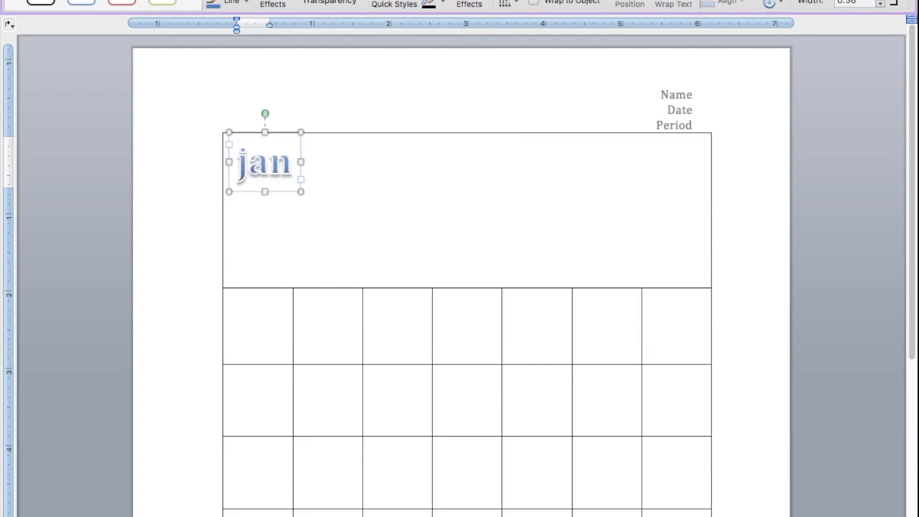
key(BackSpace)
key(BackSpace)
key(BackSpace)
key(BackSpace)
key(BackSpace)
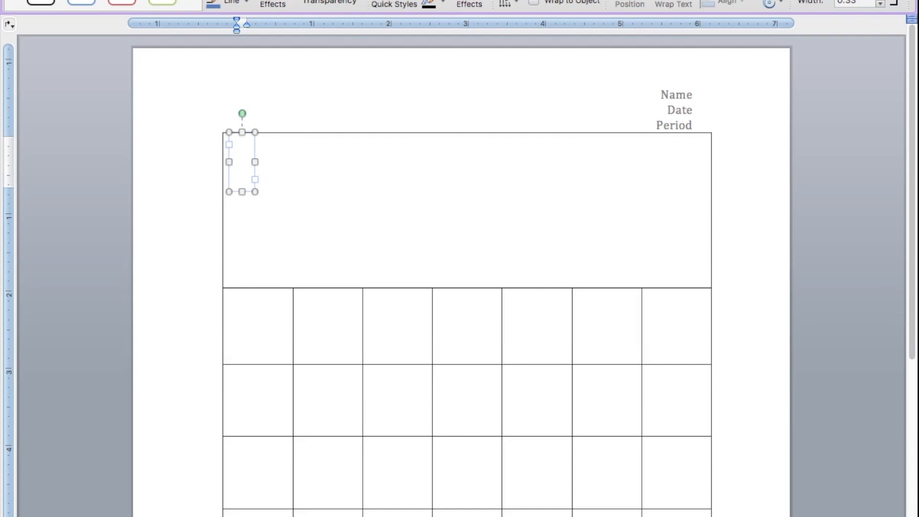
text(january)
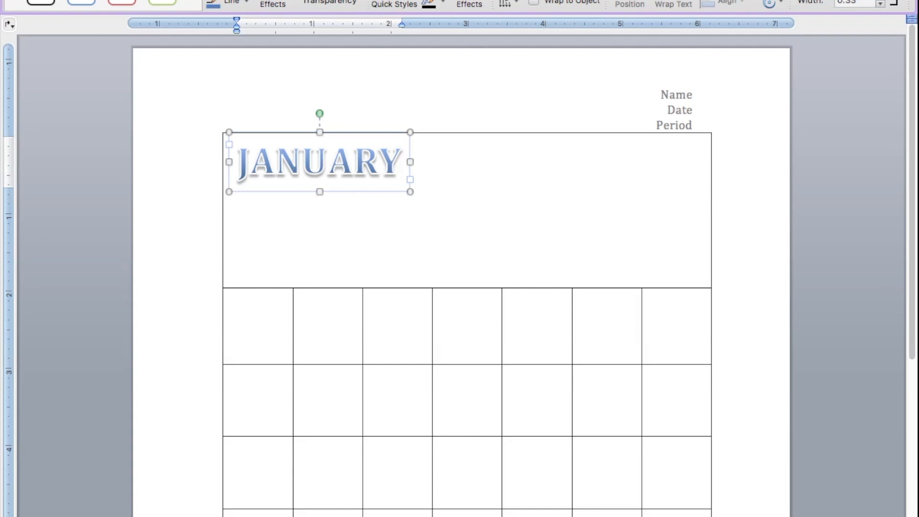
- Set the JANUARY WordArt's font size to 72 and enlarge its frame to span the top row's width
click(410, 192)
drag(410, 191, 461, 200)
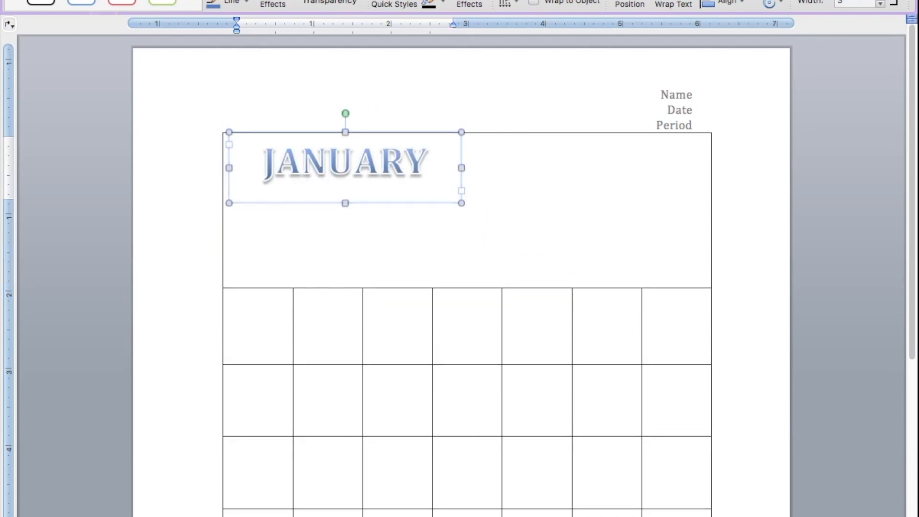
click(30, 1)
click(121, 0)
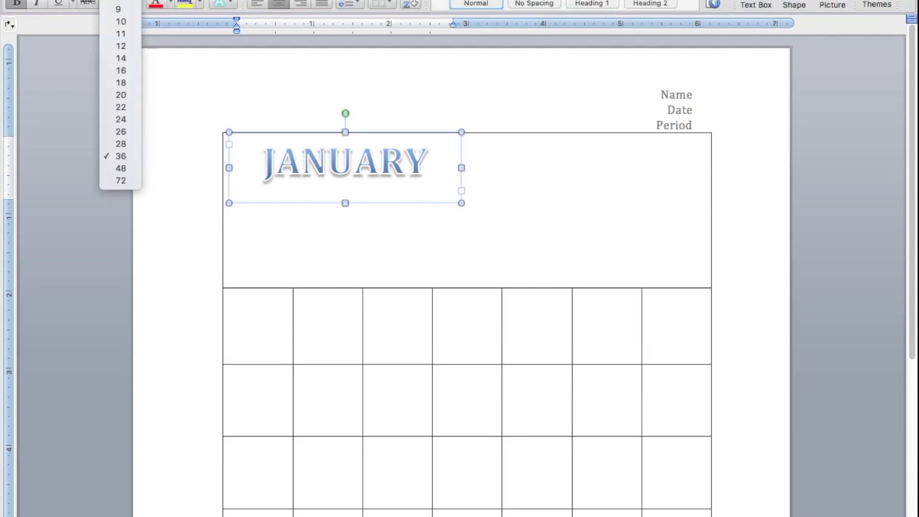
click(122, 180)
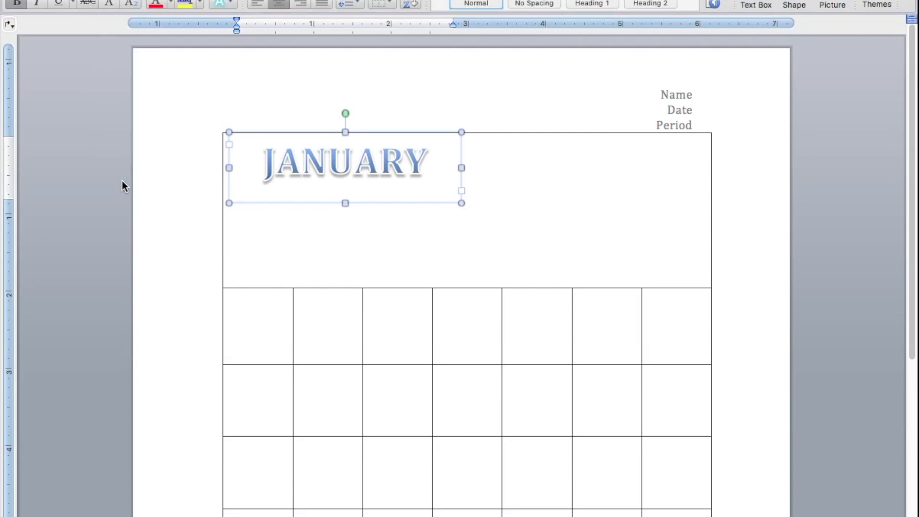
drag(461, 202, 711, 288)
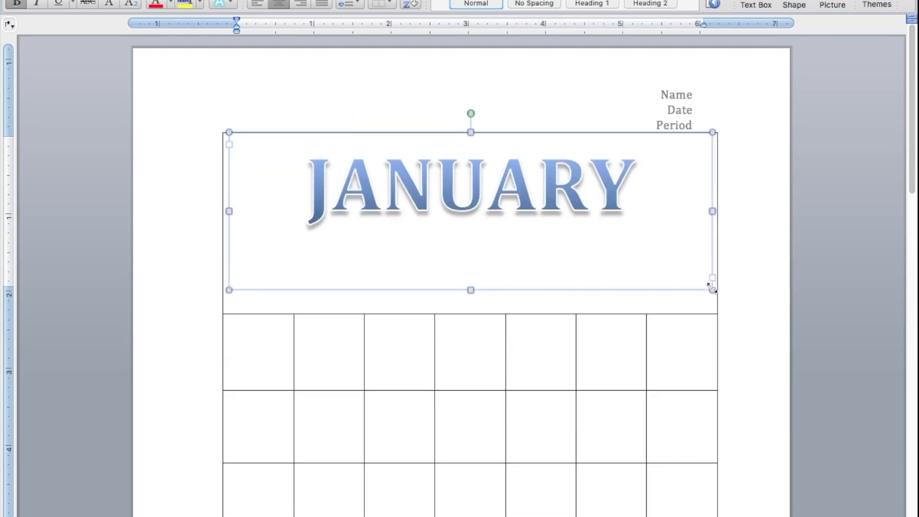
- Shorten the JANUARY frame to fit its text and reduce the top row's height to just below it
drag(471, 290, 470, 232)
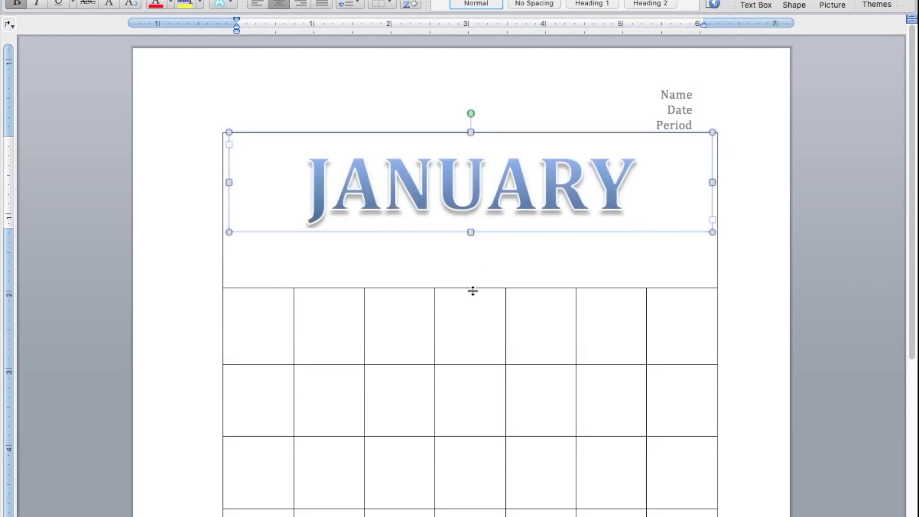
drag(472, 289, 472, 253)
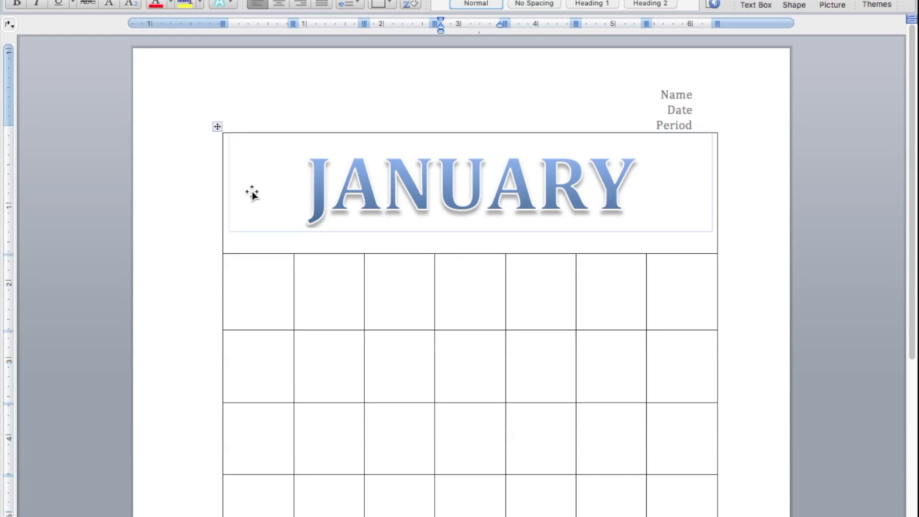
click(241, 244)
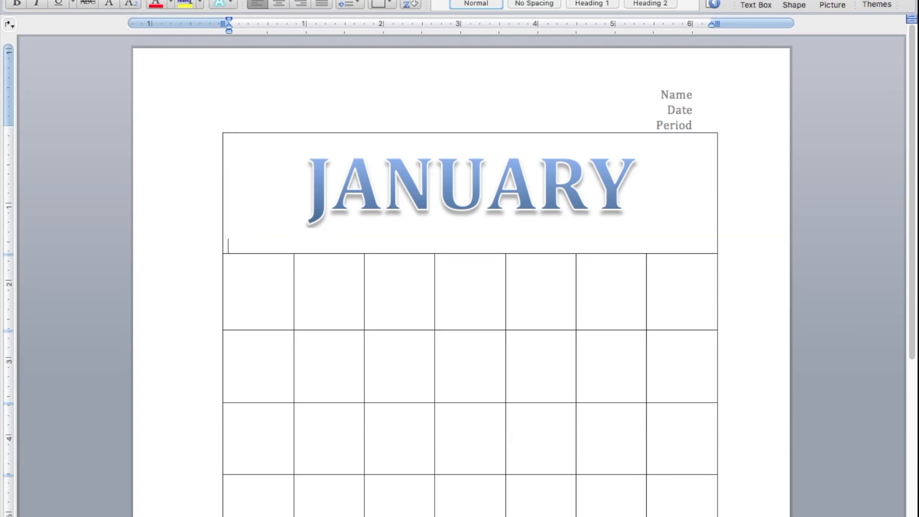
- Try a light blue page background color and reset the page color to No Fill
click(136, 0)
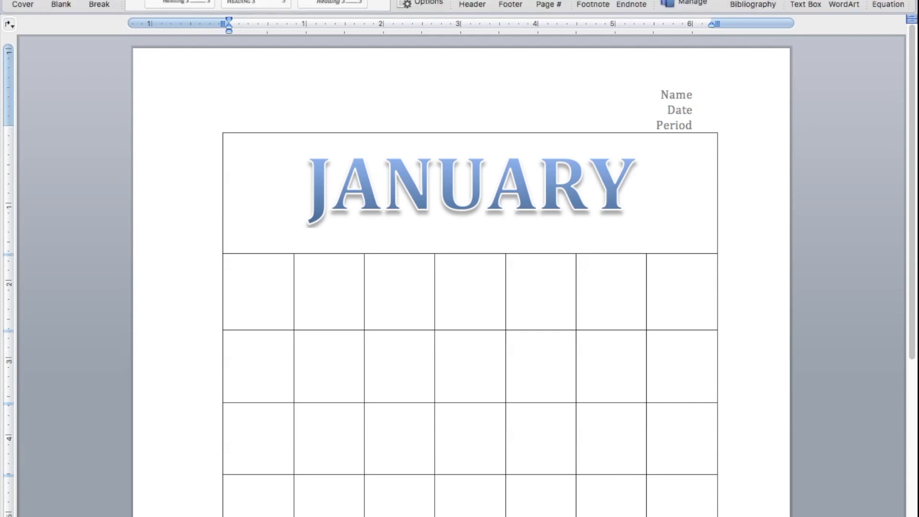
click(74, 0)
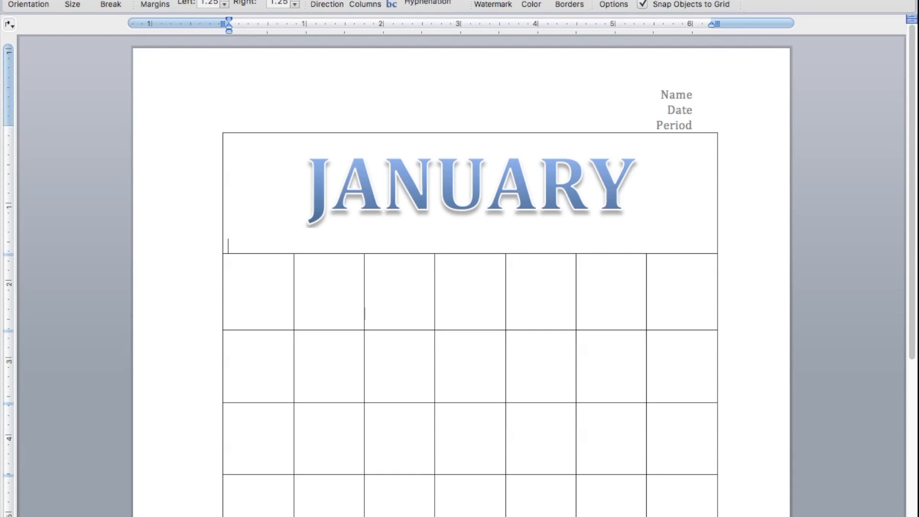
click(531, 4)
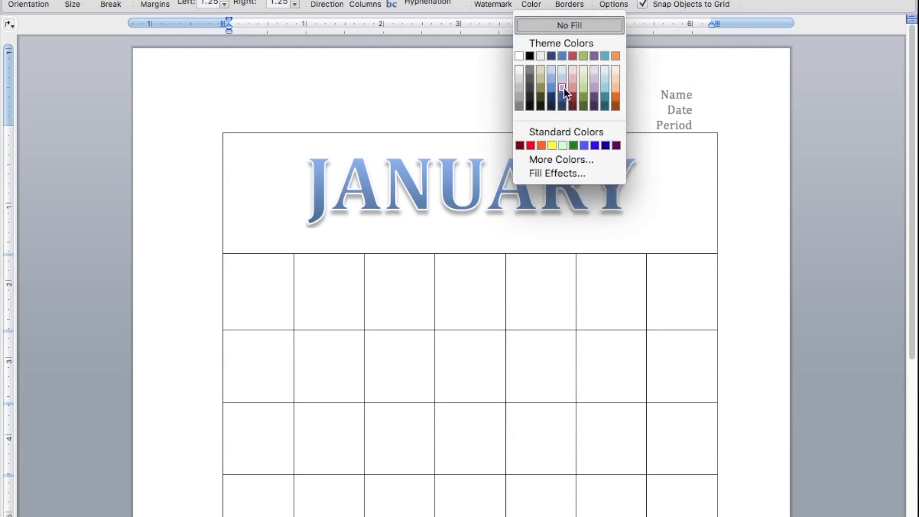
click(563, 82)
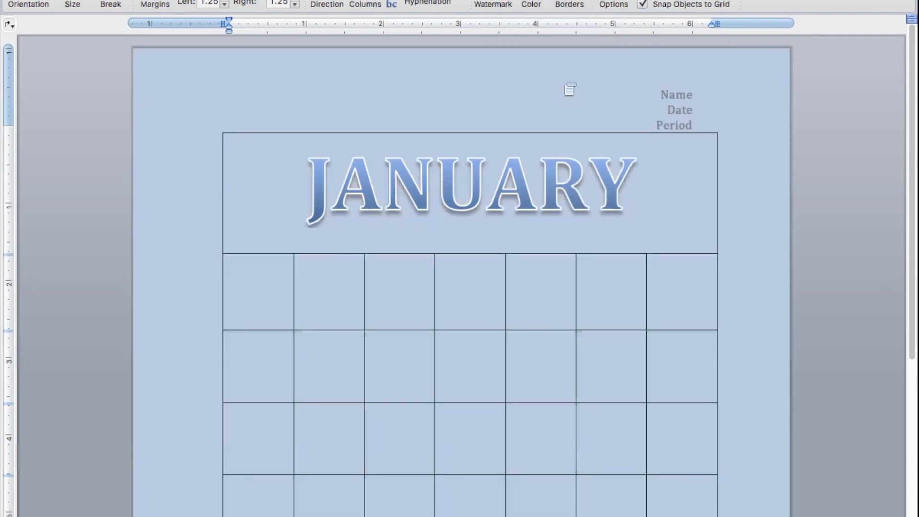
click(536, 4)
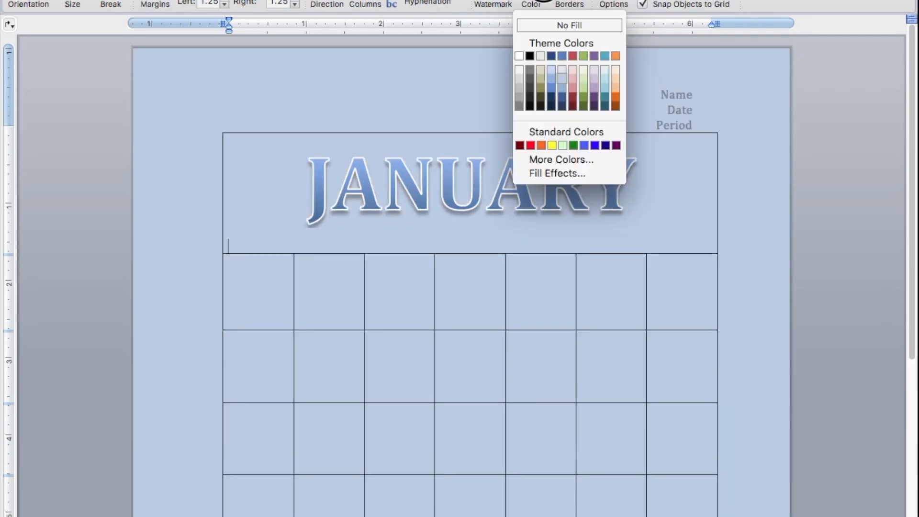
click(551, 25)
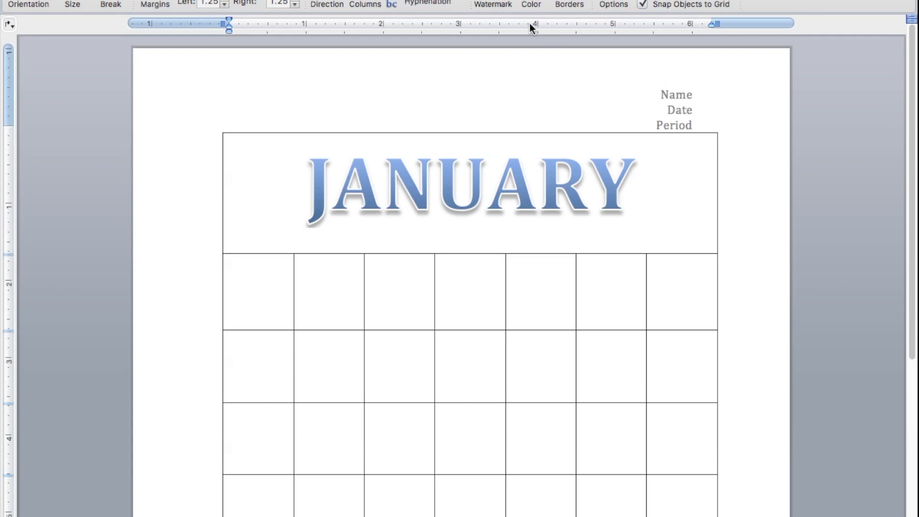
- Shade the merged top row behind the JANUARY title with a medium light blue theme color
click(210, 0)
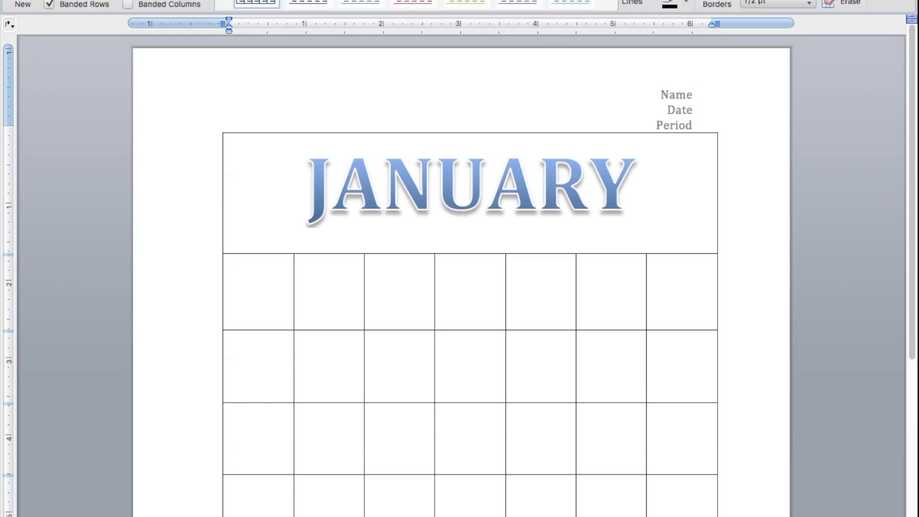
click(144, 0)
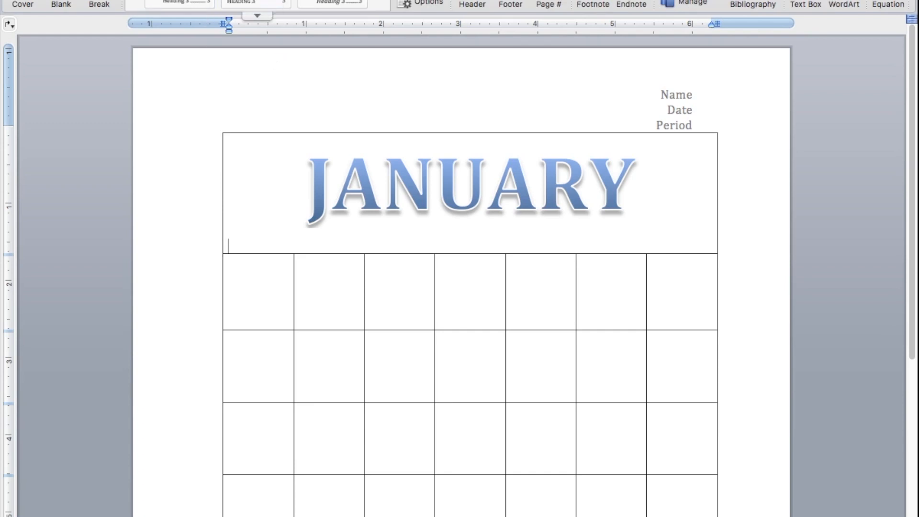
click(210, 0)
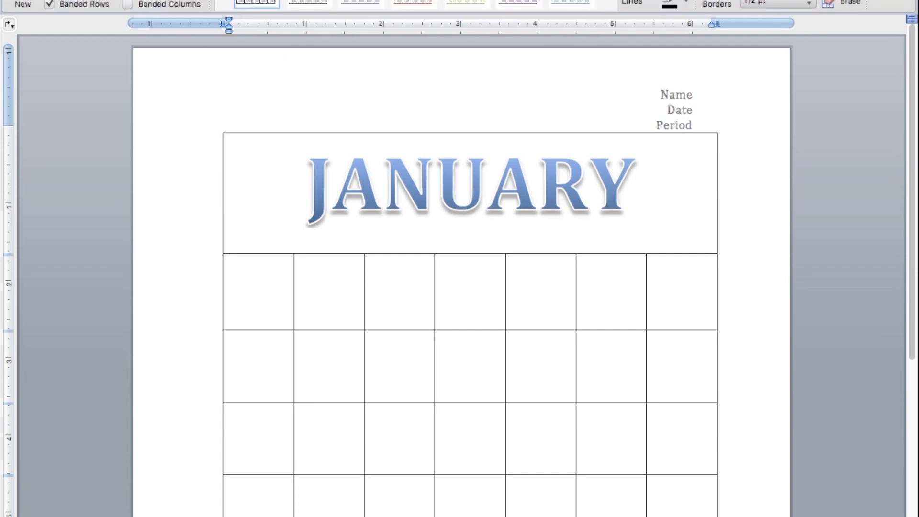
click(686, 0)
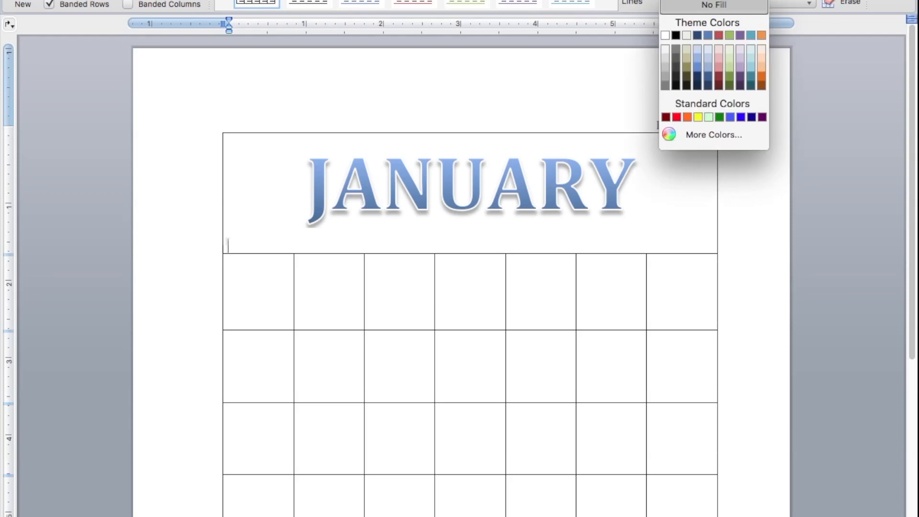
click(701, 56)
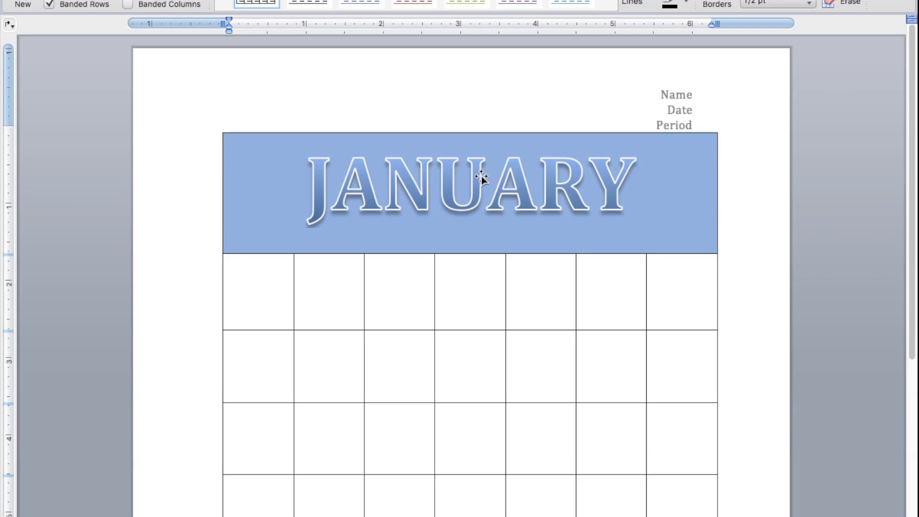
- Enter the headings SUNDAY, MONDAY, TUESDAY and WEDNESDAY in the first four cells of the row below the title
click(249, 278)
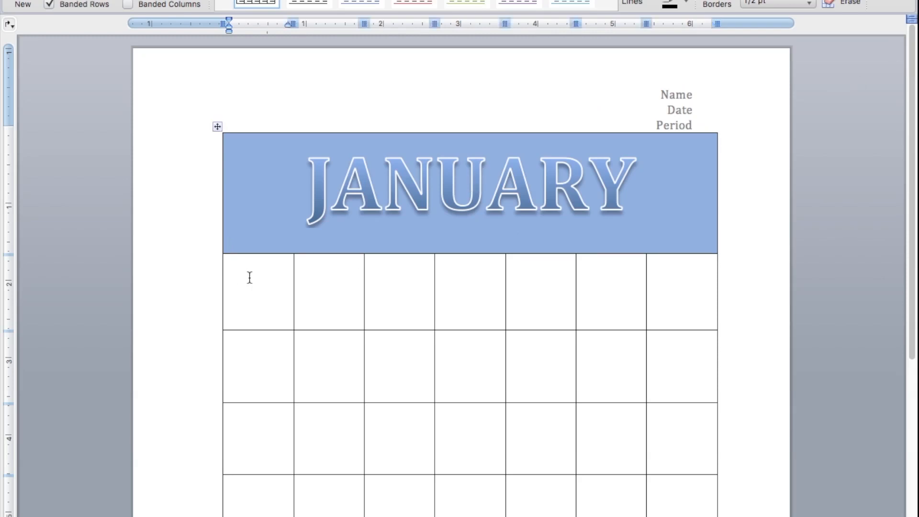
text(SUNDAY )
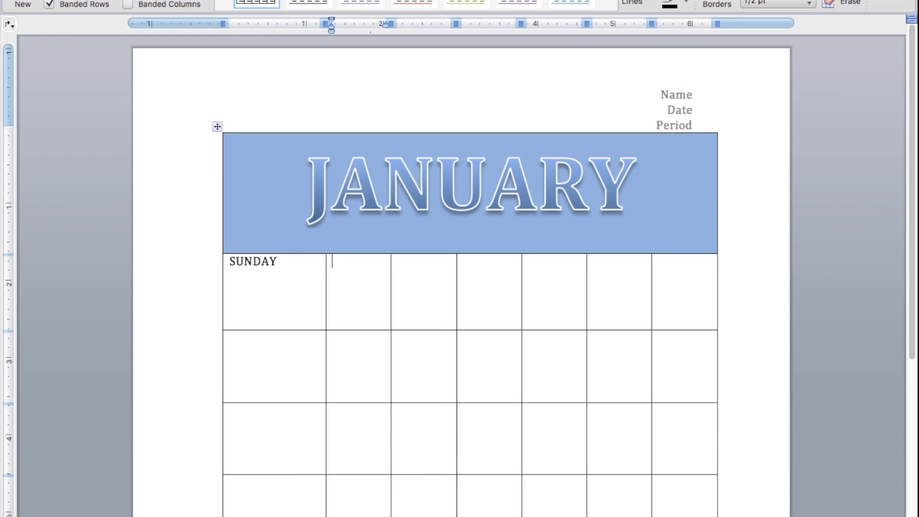
text(MONDAY)
key(Tab)
text(TUESDAY)
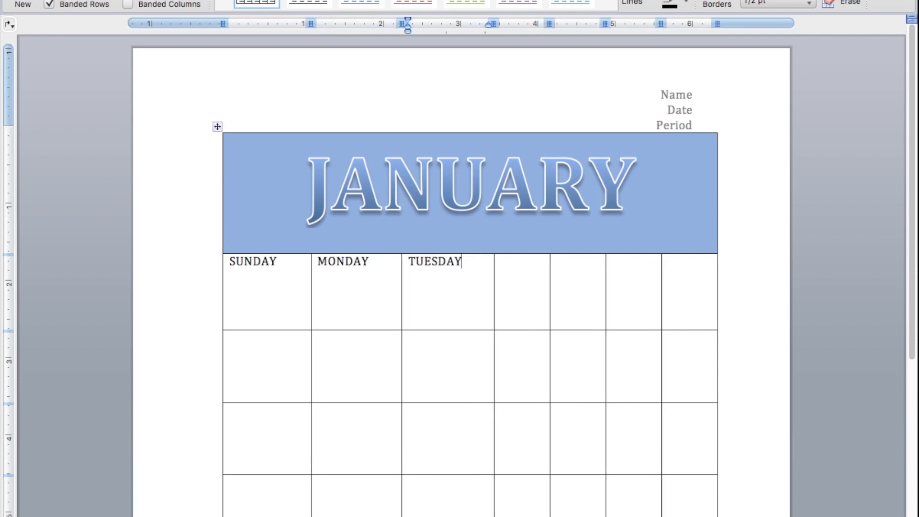
key(Tab)
text(WEDNESD)
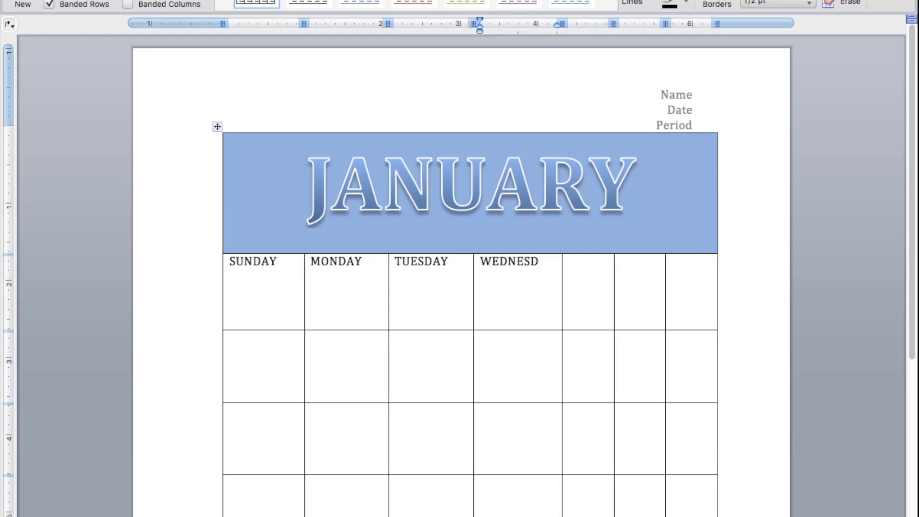
text(AY)
- Enter the headings THURSDAY, FRIDAY and SATURDAY in the last three cells of the weekday row
key(Tab)
text(THURSDAY)
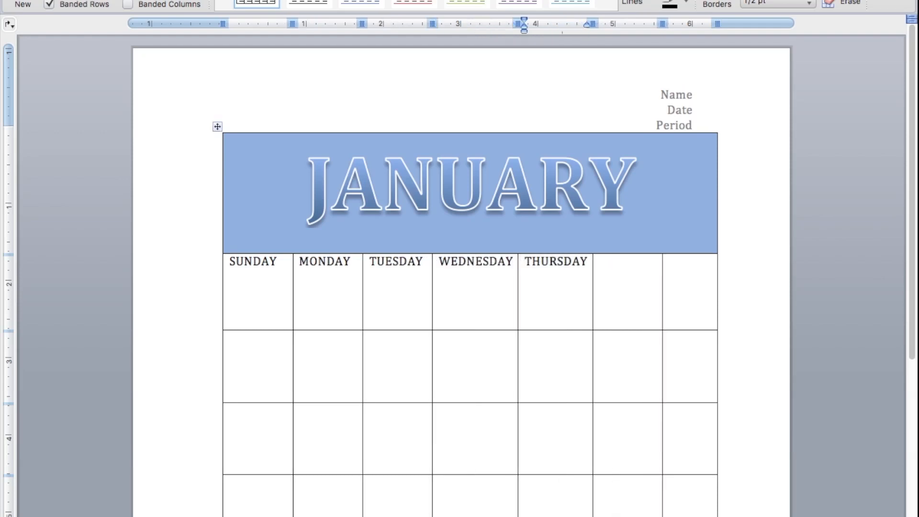
key(Tab)
text(FRIDAY)
key(Tab)
text(SAT)
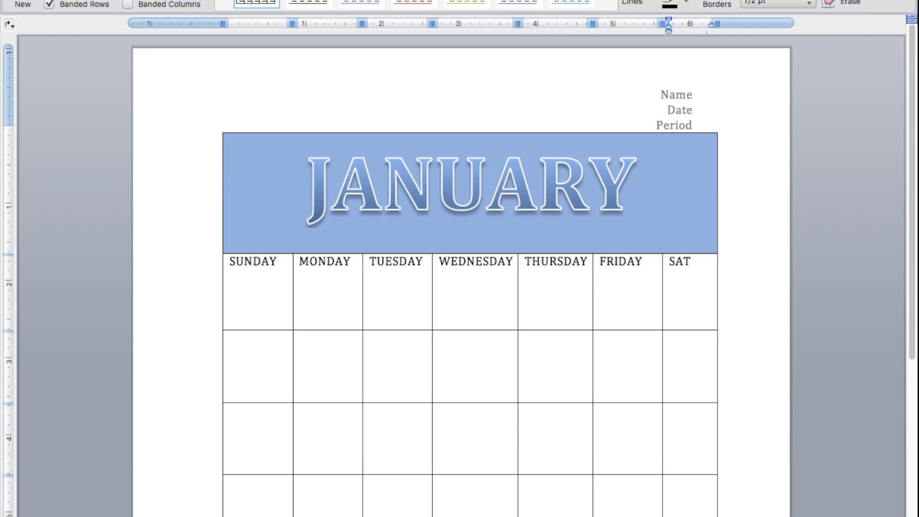
text(URDAY)
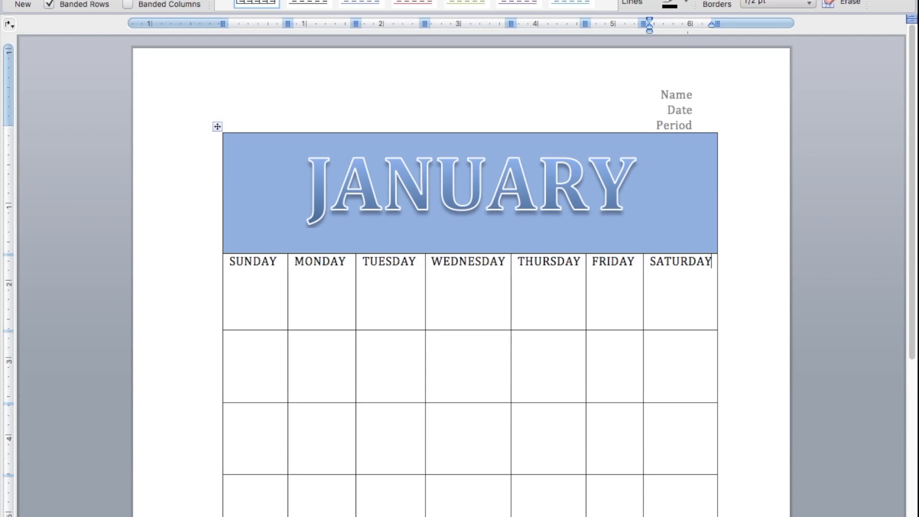
- Reduce the font size of all seven weekday headings to one size below 9 and make them bold
drag(229, 260, 710, 264)
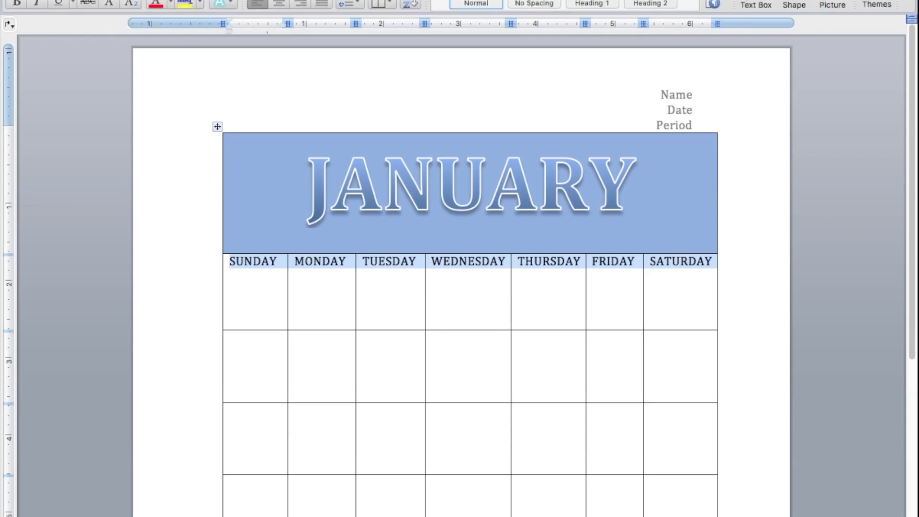
click(134, 0)
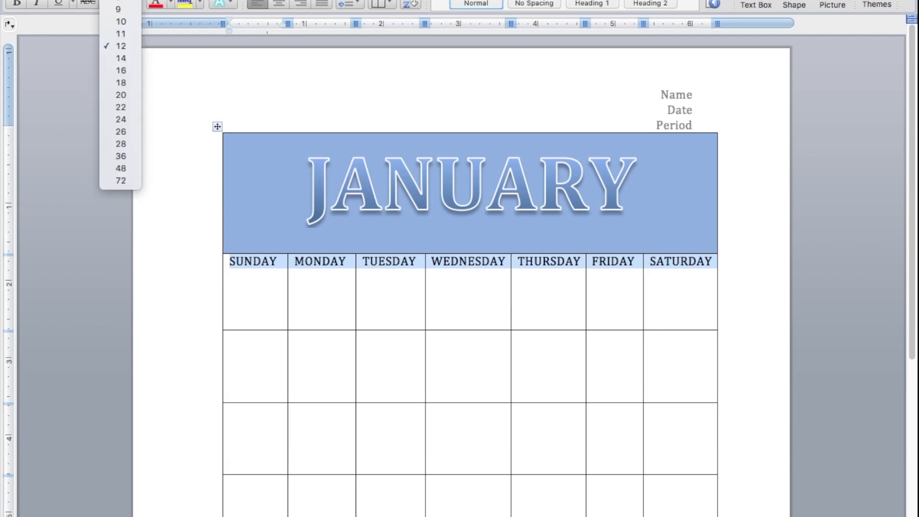
click(124, 25)
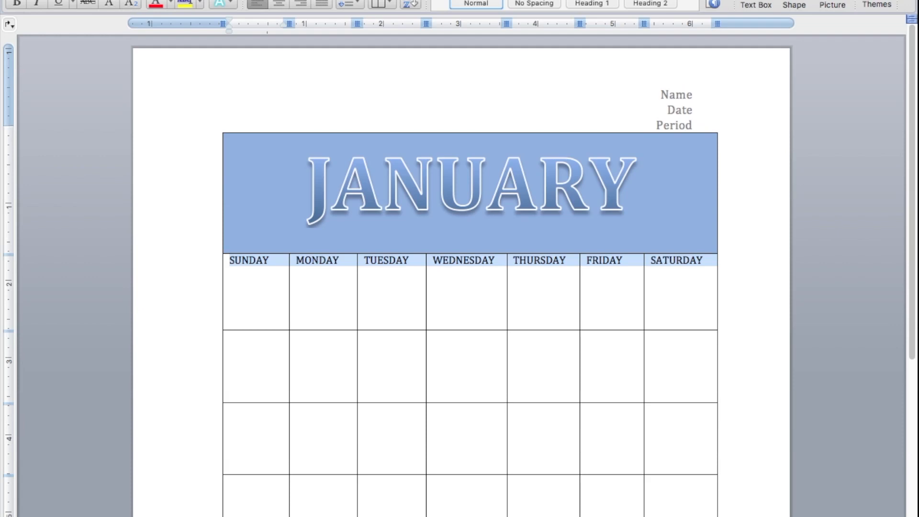
click(122, 3)
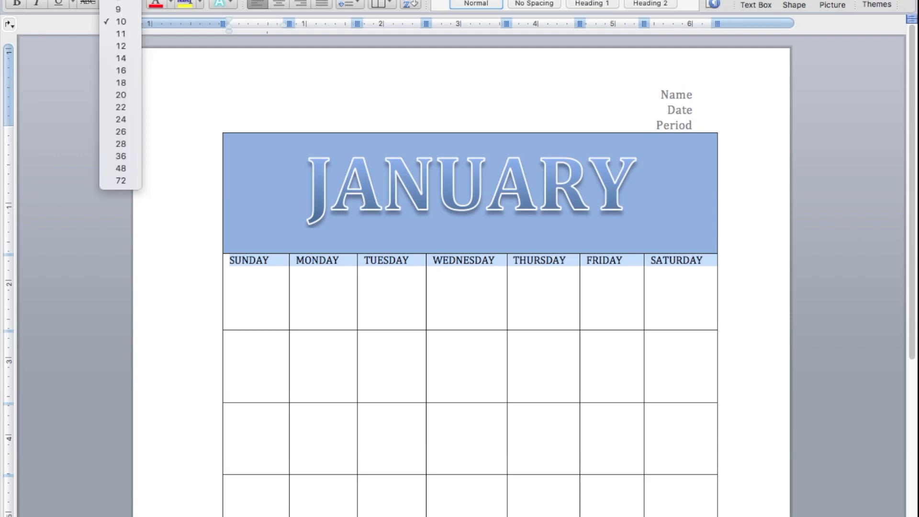
click(121, 12)
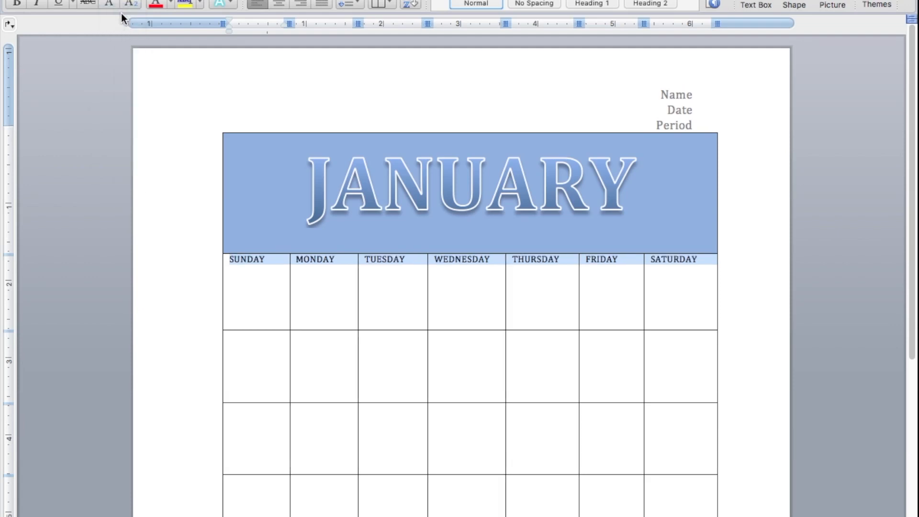
click(121, 3)
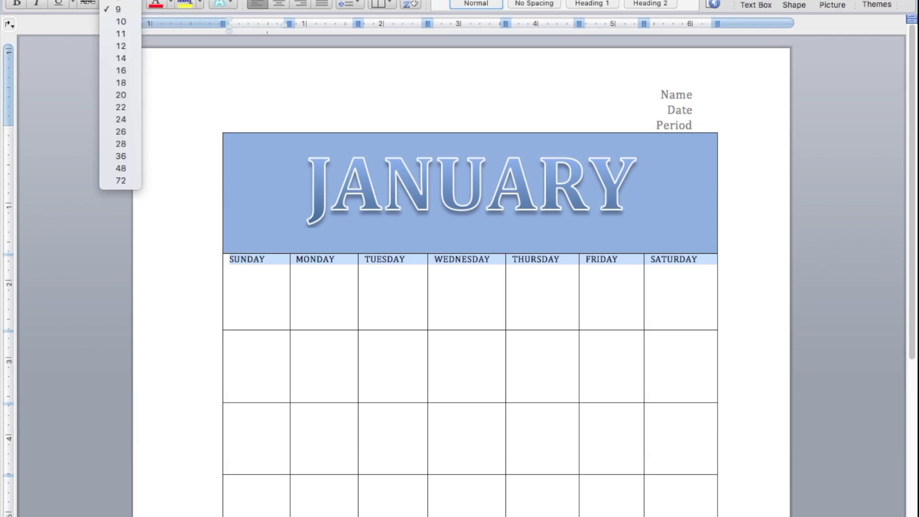
click(123, 1)
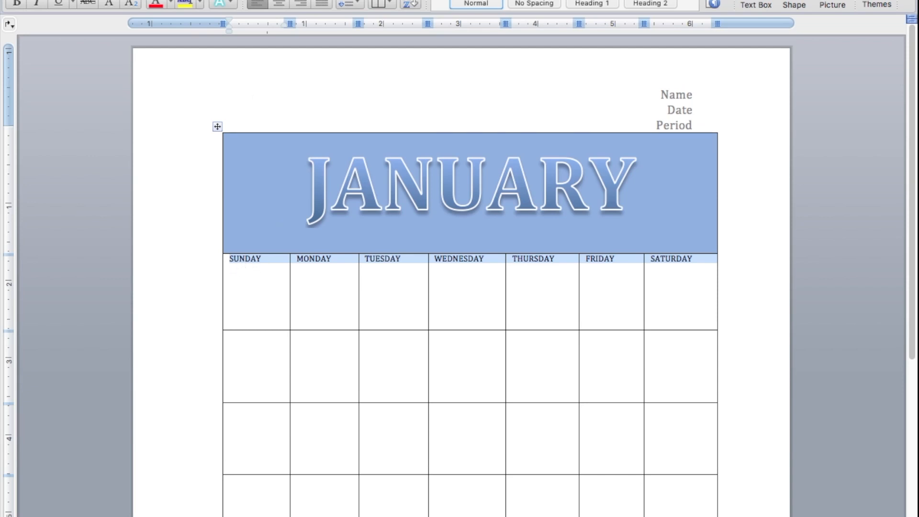
click(16, 3)
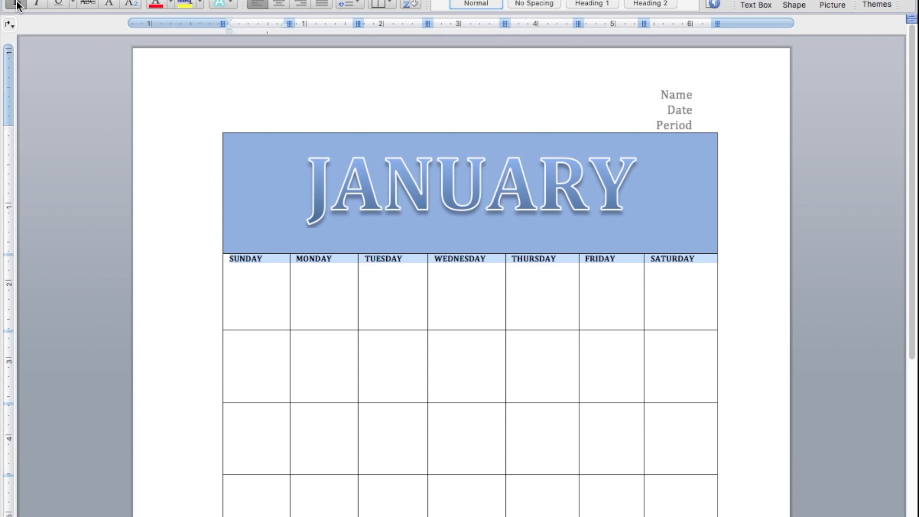
- Reduce the weekday row's height to just fit its text and shade the row with the lightest blue theme color
drag(367, 330, 365, 271)
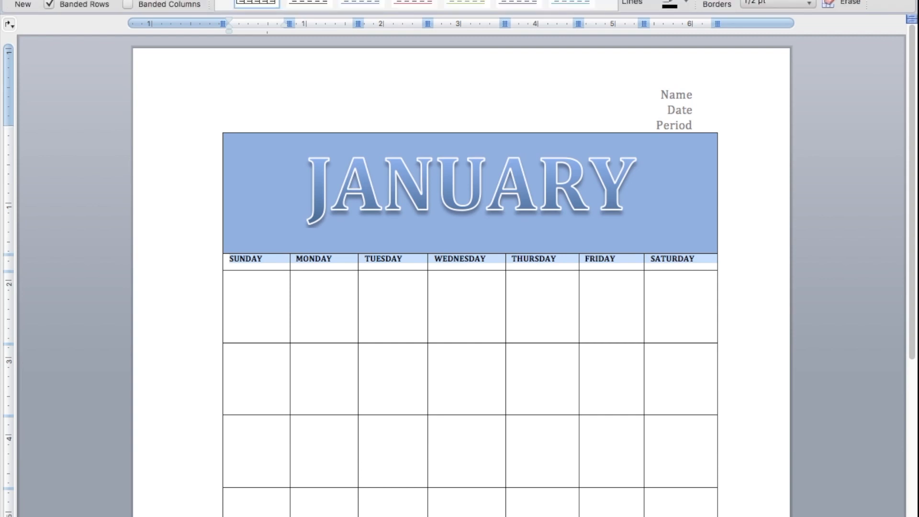
click(686, 0)
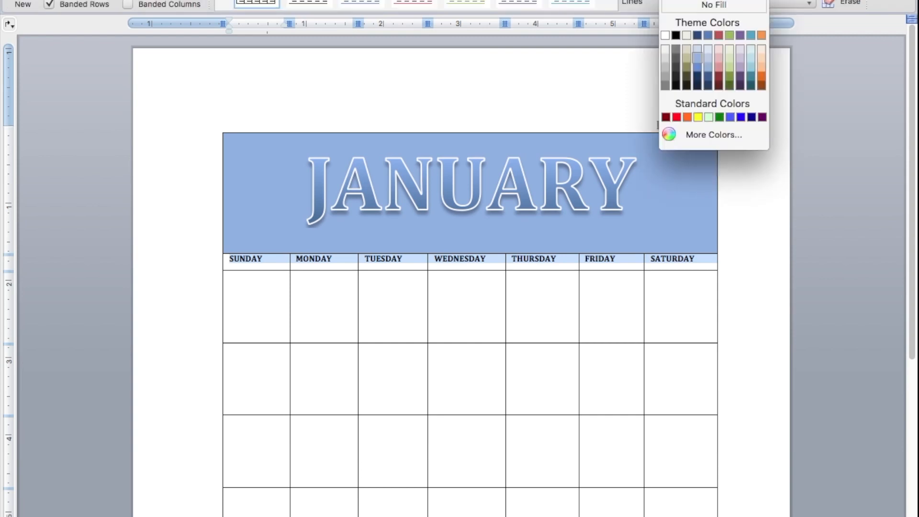
click(707, 35)
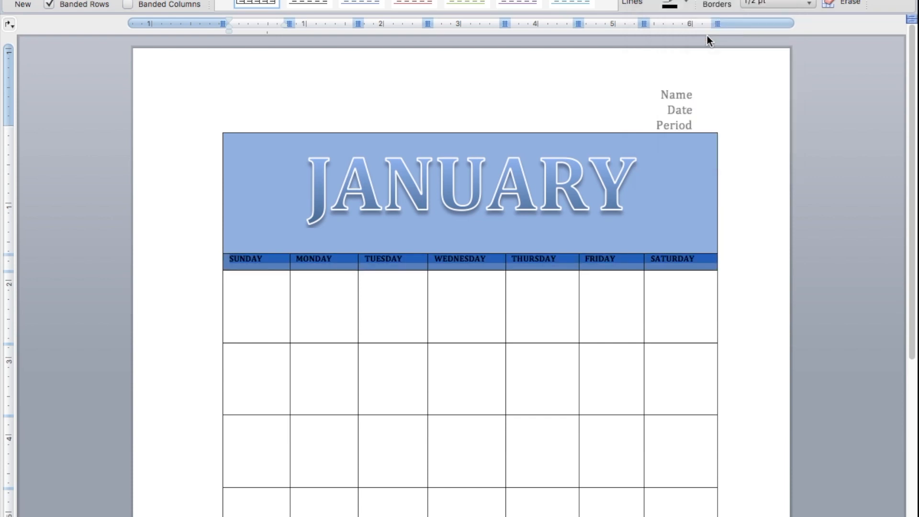
click(686, 2)
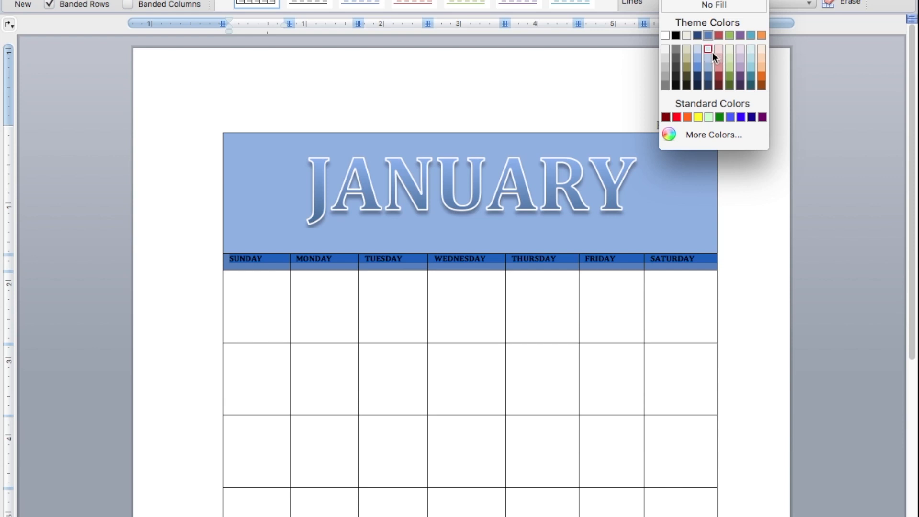
click(708, 49)
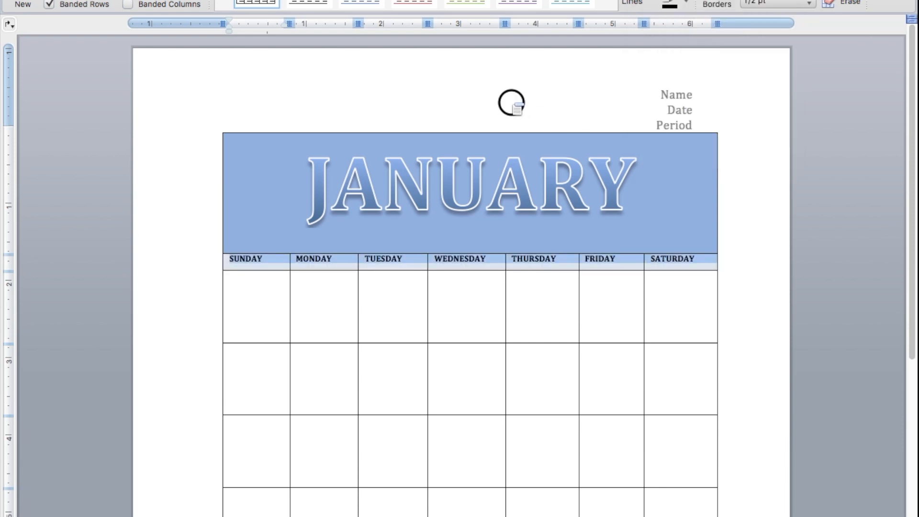
click(745, 310)
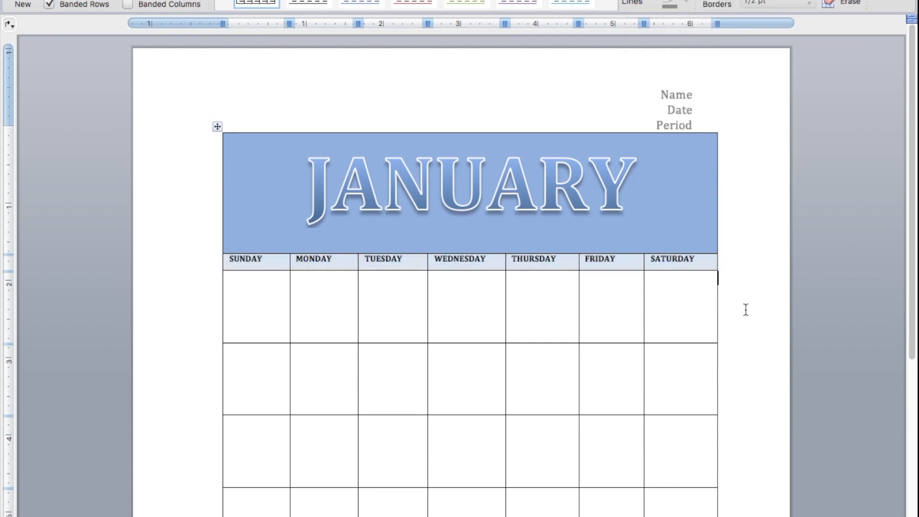
- Enter the dates 1 through 6 under MONDAY to SATURDAY in the first week row
click(298, 284)
text(1)
key(Tab)
text(2)
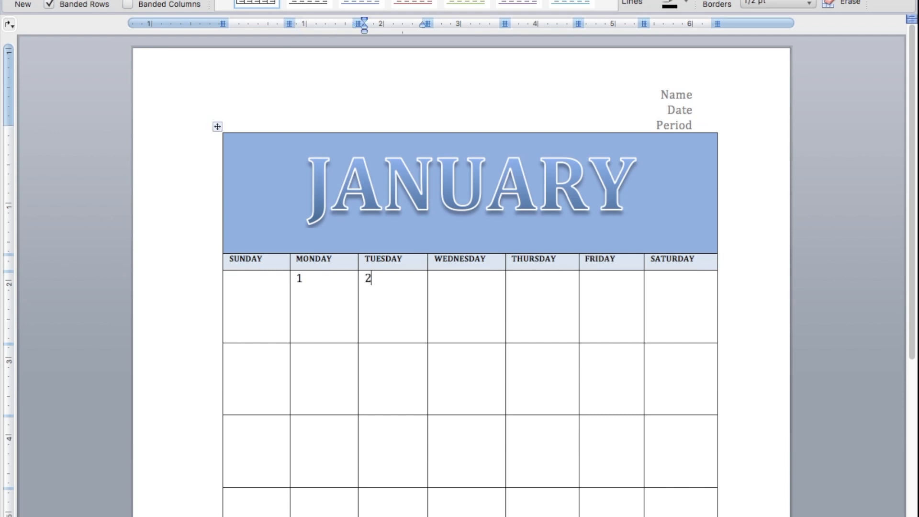
key(Tab)
text(3)
key(Tab)
text(4)
key(Tab)
text(5)
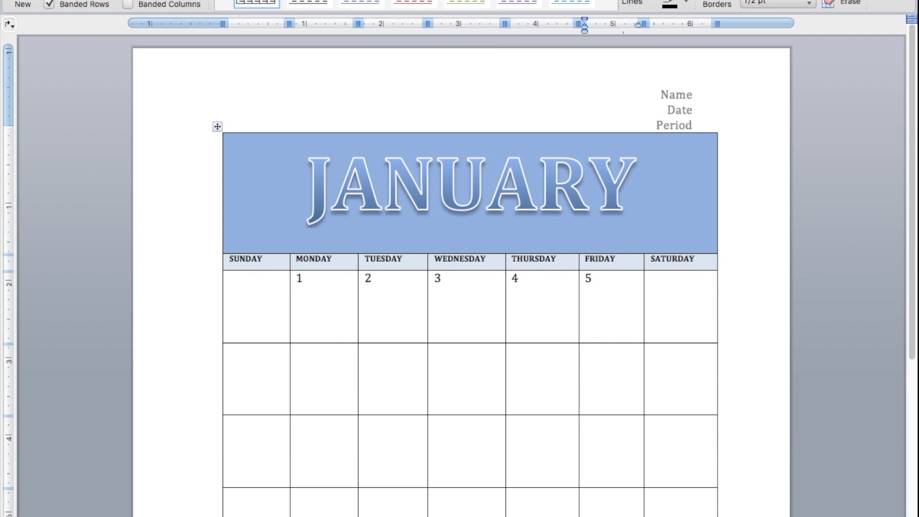
key(Tab)
text(6)
- Enter the dates 7 through 13 under SUNDAY to SATURDAY in the second week row
key(Down)
key(Left)
key(Left)
key(Left)
key(Left)
key(Left)
key(Left)
text(7)
key(Tab)
text(8)
key(Tab)
text(9)
key(Tab)
text(10)
key(Tab)
text(1)
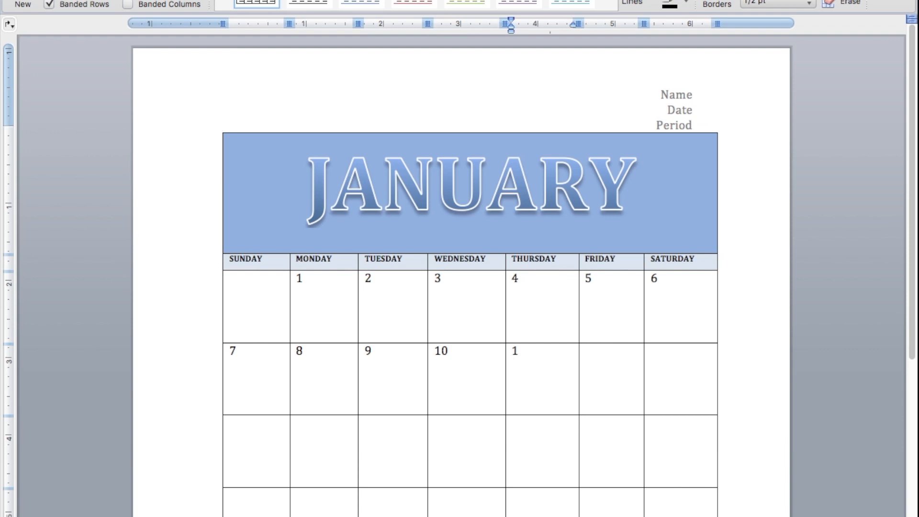
key(Tab)
text(12)
key(Tab)
text(13)
- Fill the third week row with the dates 14 through 20, starting under SUNDAY
key(Down)
key(Left)
key(Left)
key(Left)
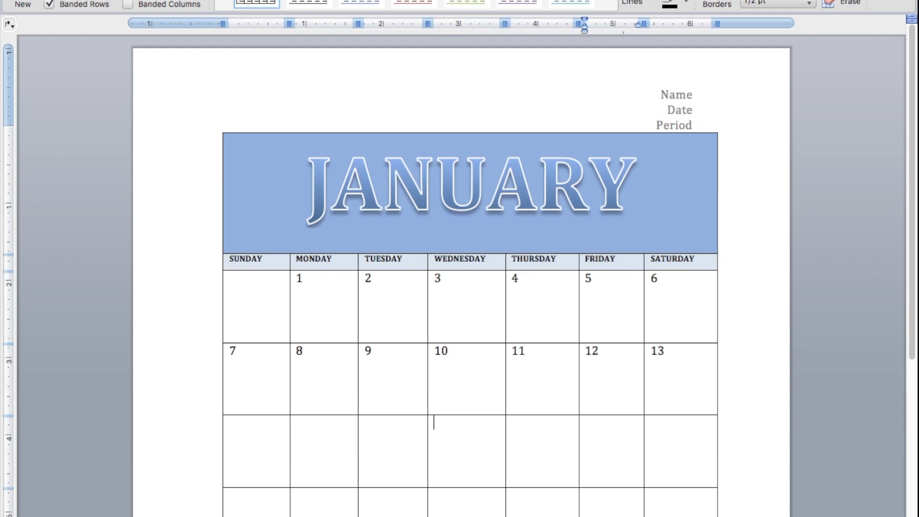
key(Left)
key(Left)
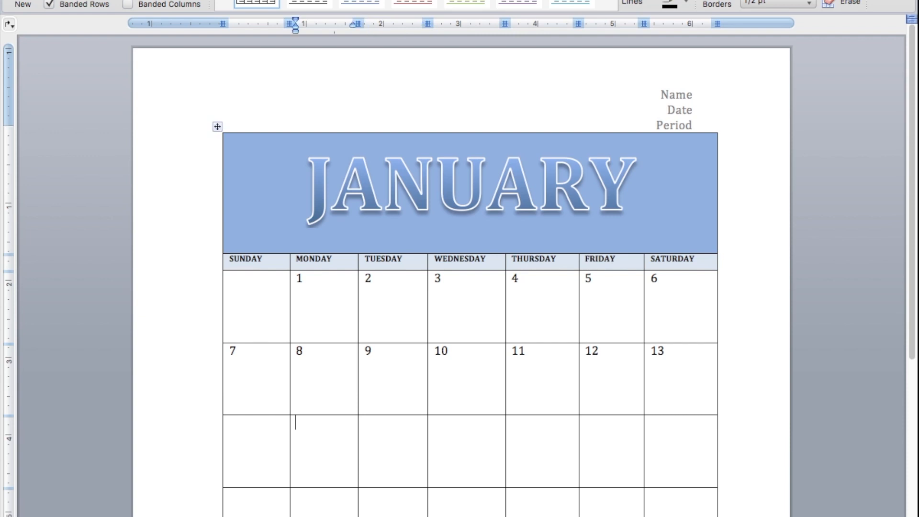
key(Left)
text(14)
key(Tab)
text(15)
key(Tab)
text(16)
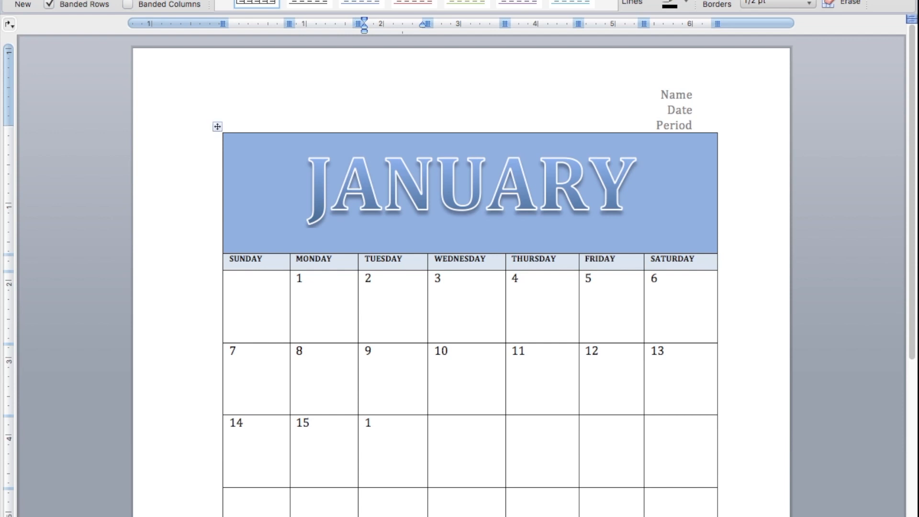
key(Tab)
key(Tab)
text(18)
key(Tab)
text(19)
key(Tab)
text(20)
- Fill the fourth week row with the dates 21 through 27, from SUNDAY to SATURDAY
key(Down)
key(Left)
key(Left)
key(Left)
key(Left)
key(Left)
key(Left)
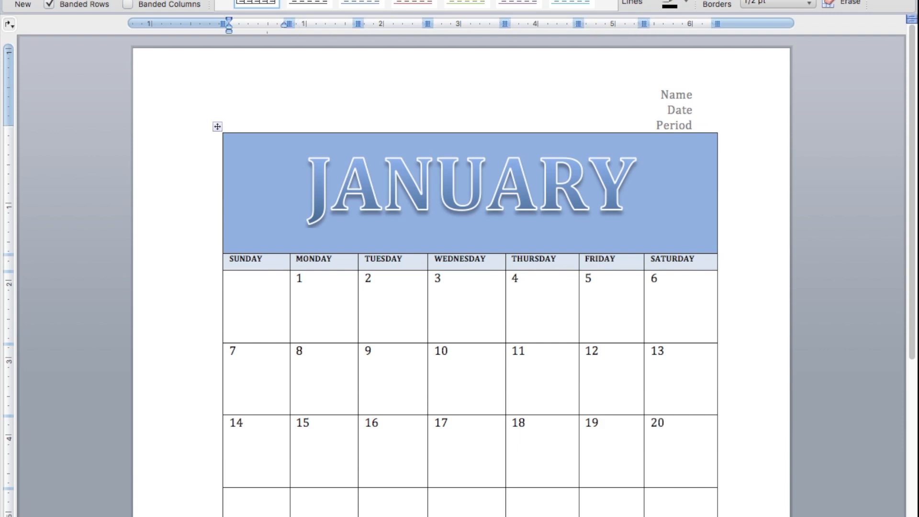
text(21)
key(Tab)
text(22)
key(Tab)
text(23)
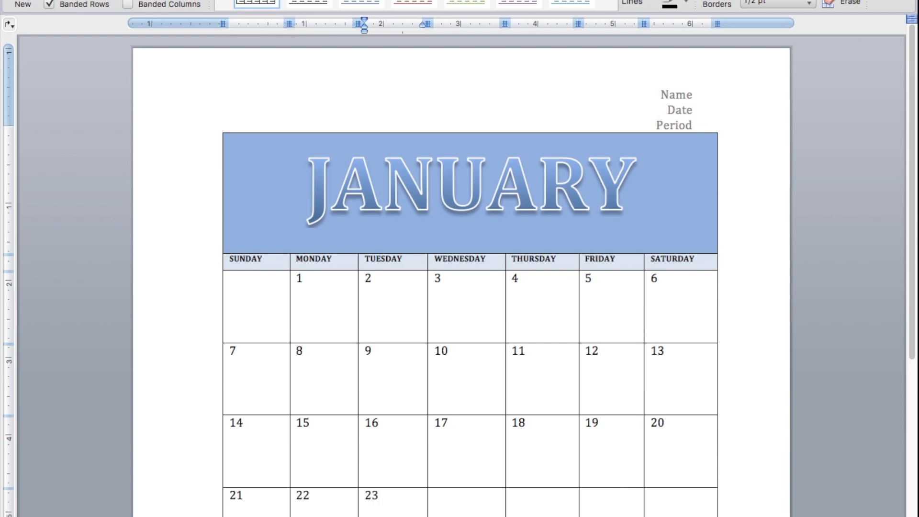
key(Tab)
text(24)
key(Tab)
text(25)
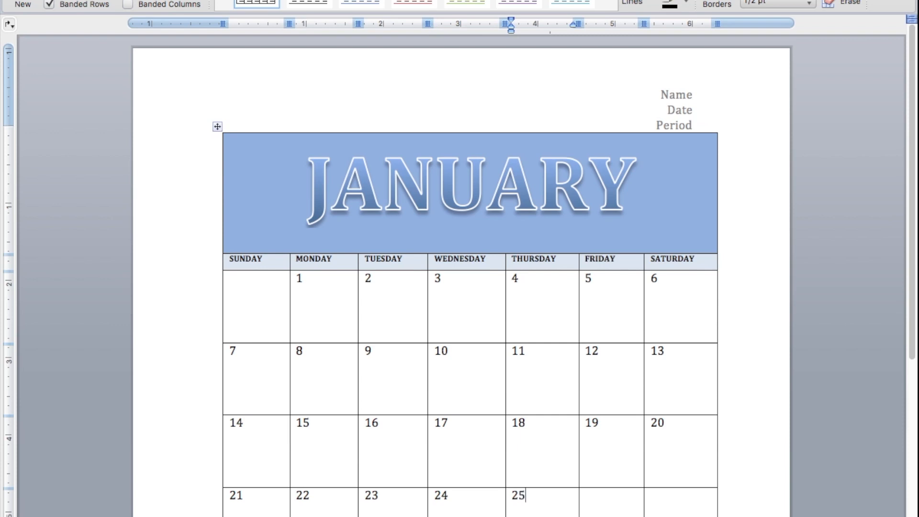
key(Tab)
text(26)
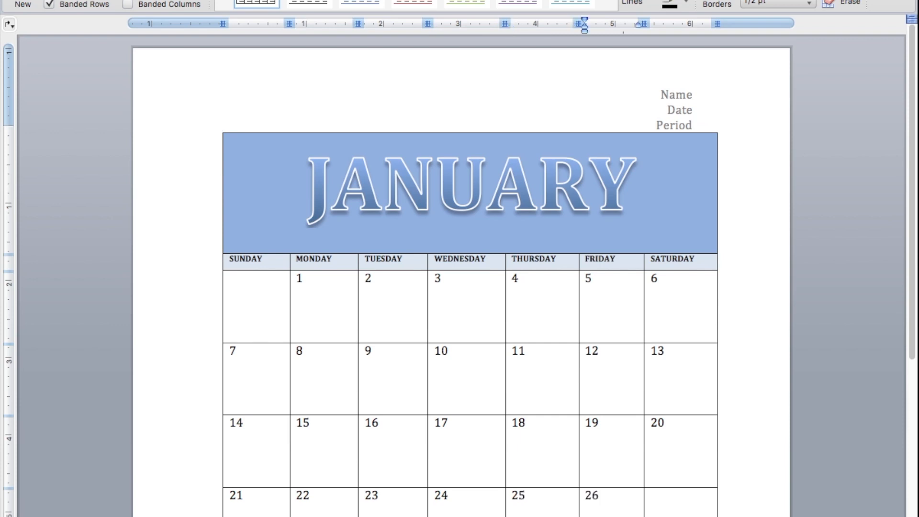
key(Tab)
text(27)
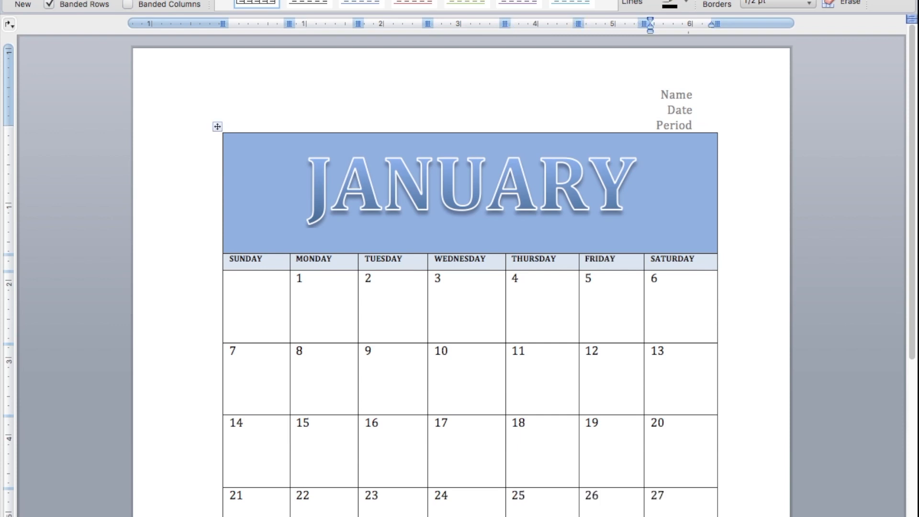
- Enter the dates 28 through 31 under SUNDAY to WEDNESDAY in the fifth week row
key(Left)
key(Left)
key(Left)
key(Left)
key(Left)
key(Left)
key(Right)
key(Right)
key(Right)
- Delete the entire empty row below the week that starts with 28
drag(912, 100, 888, 244)
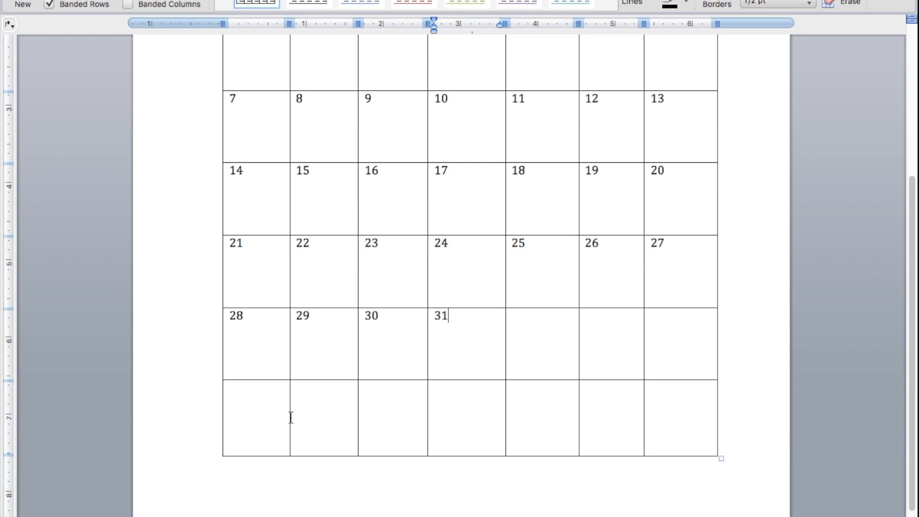
drag(258, 407, 680, 417)
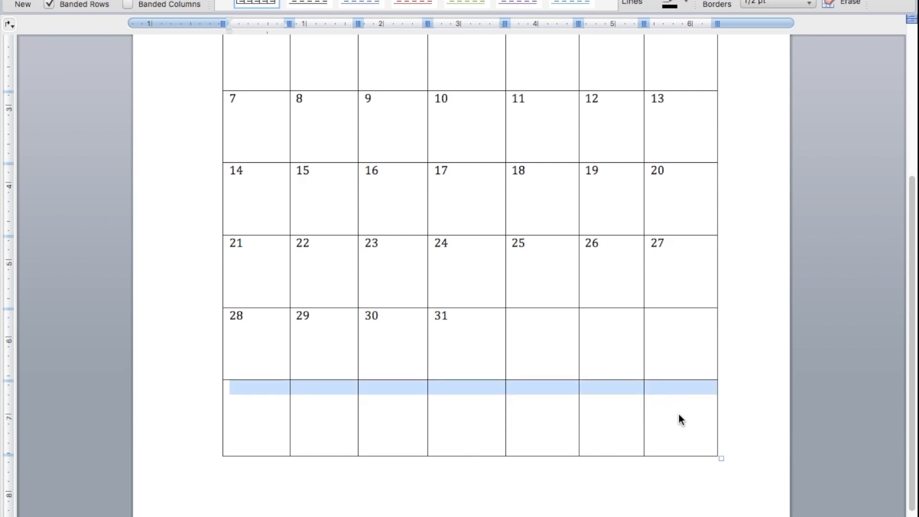
right_click(529, 406)
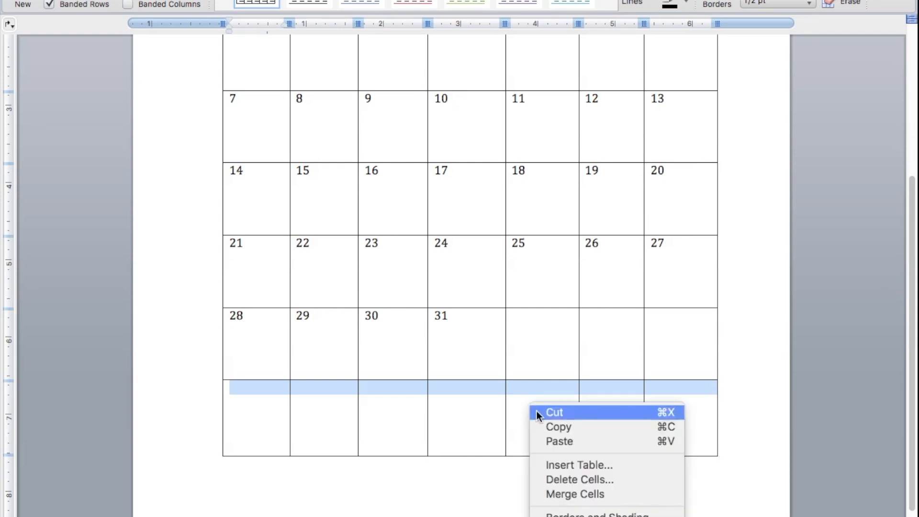
click(565, 482)
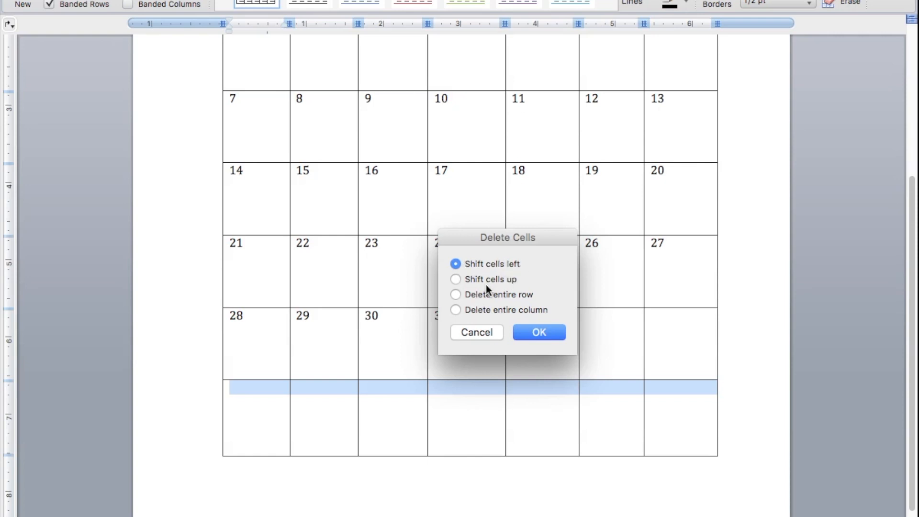
click(456, 295)
click(539, 332)
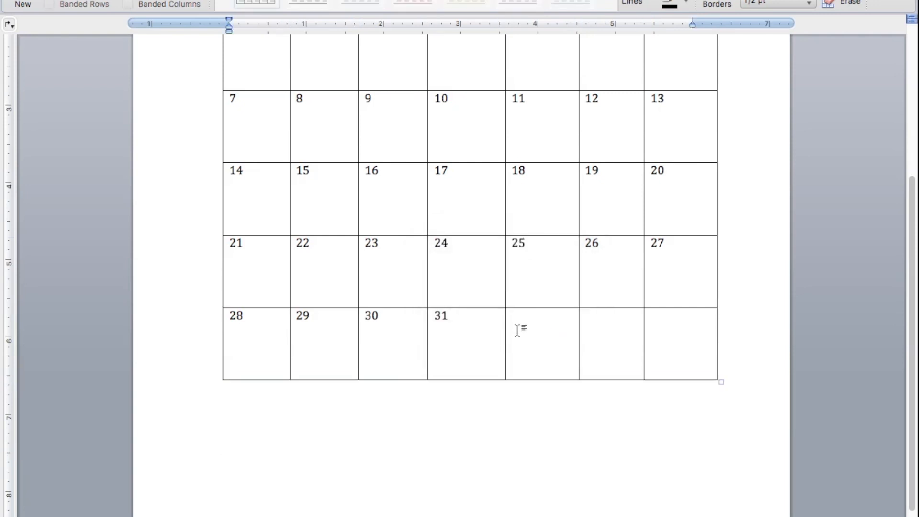
- Try to delete the three empty cells after 31 with the Shift cells up option
drag(515, 329, 676, 329)
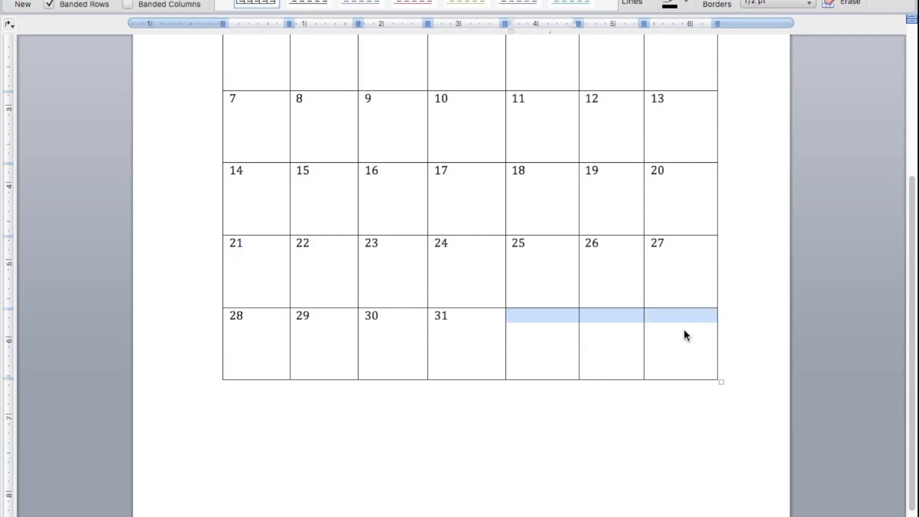
right_click(541, 325)
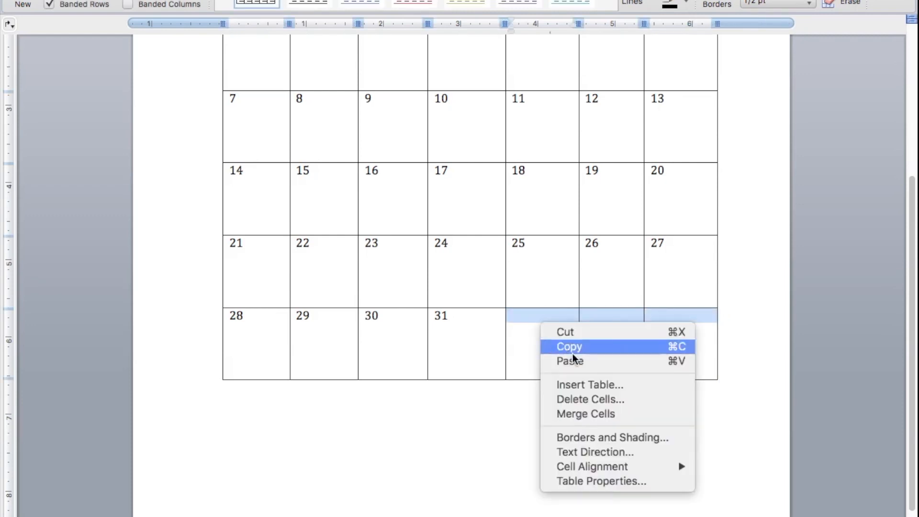
click(593, 402)
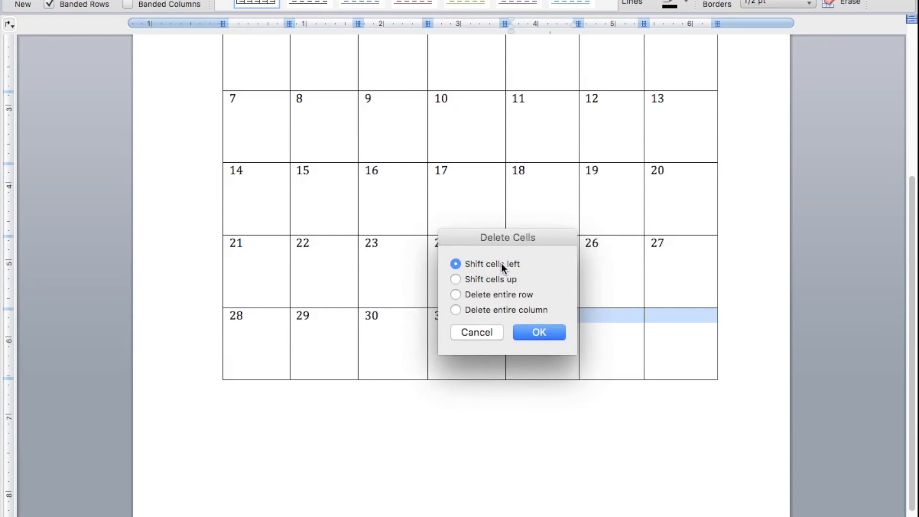
click(457, 280)
click(538, 331)
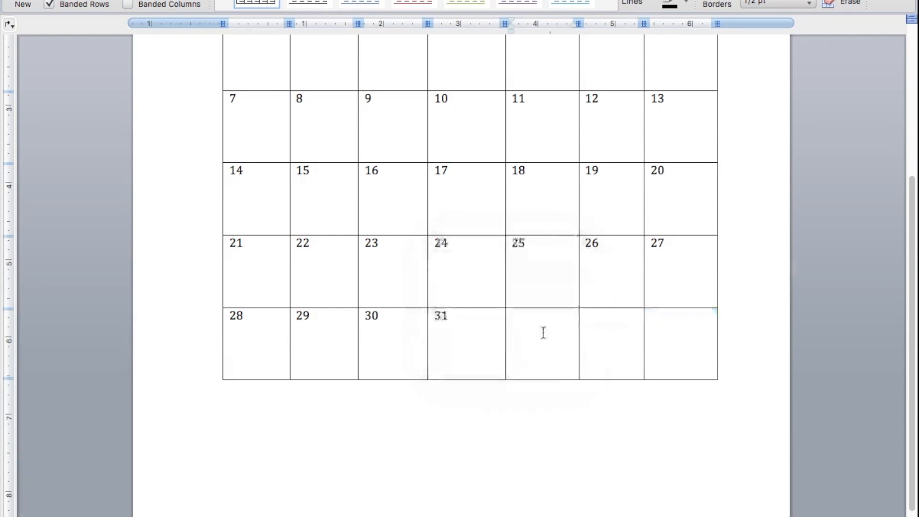
- Delete the three empty cells after 31 with the Shift cells left option
drag(525, 329, 650, 328)
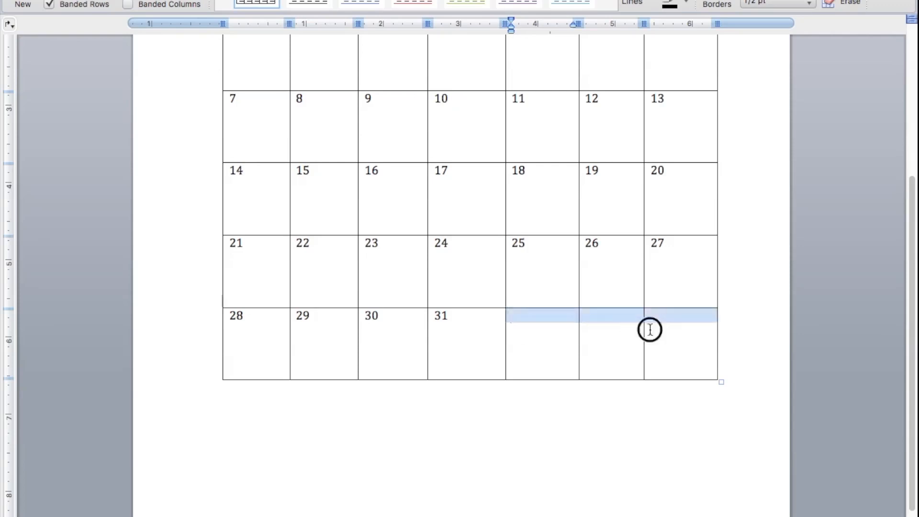
right_click(555, 327)
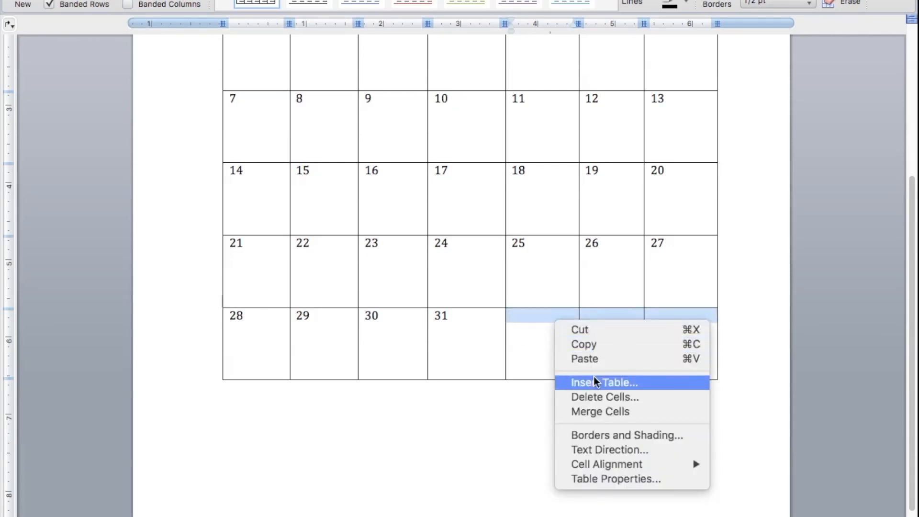
click(596, 399)
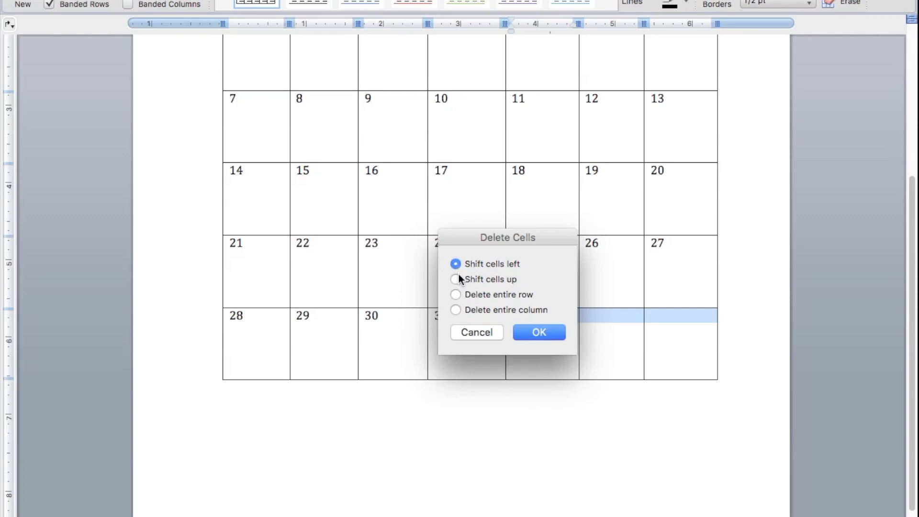
click(539, 333)
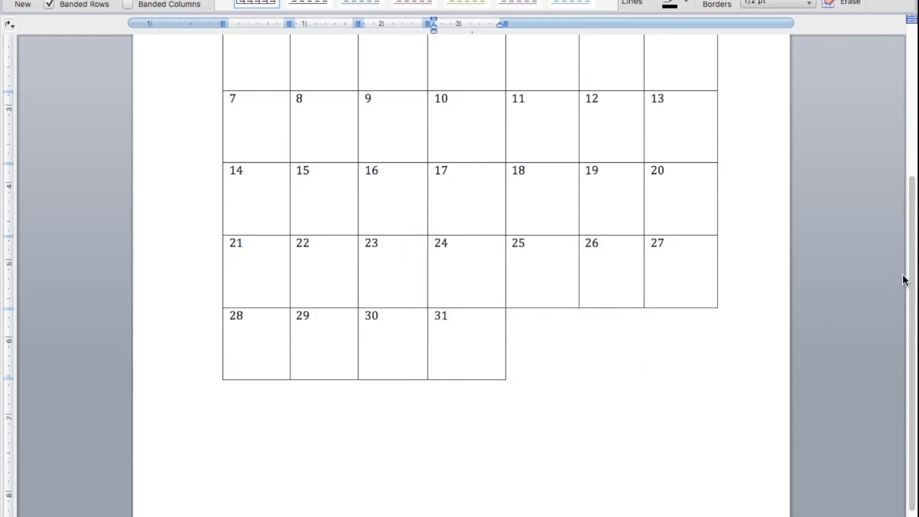
- Stretch the table downward from its lower corner so the week rows become taller and fill the page
drag(909, 273, 911, 338)
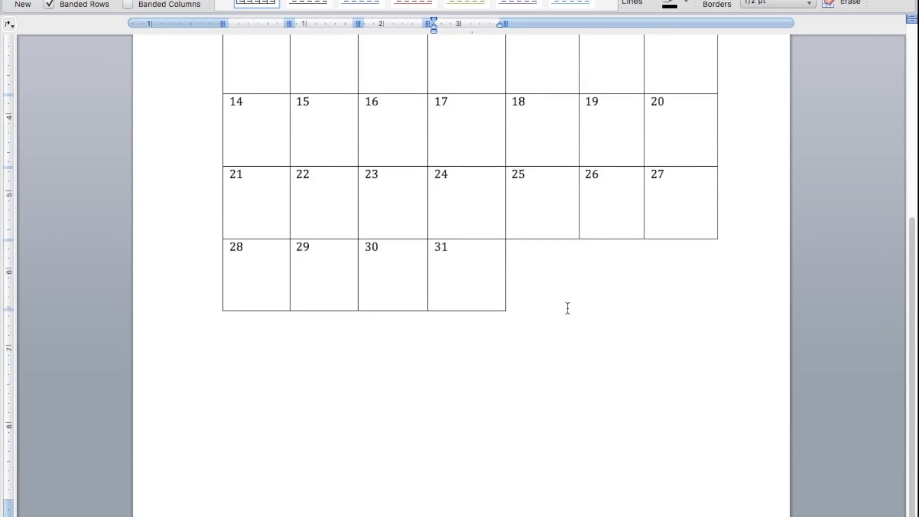
click(507, 314)
drag(508, 314, 529, 479)
scroll(529, 478, up, 3)
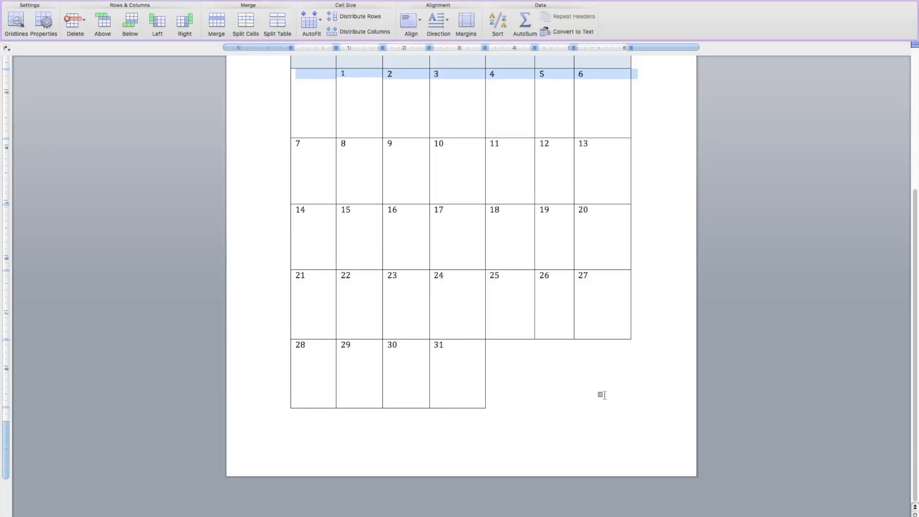
- Add the text New Year in the January 1 cell, leaving one blank line below the date
drag(916, 314, 915, 160)
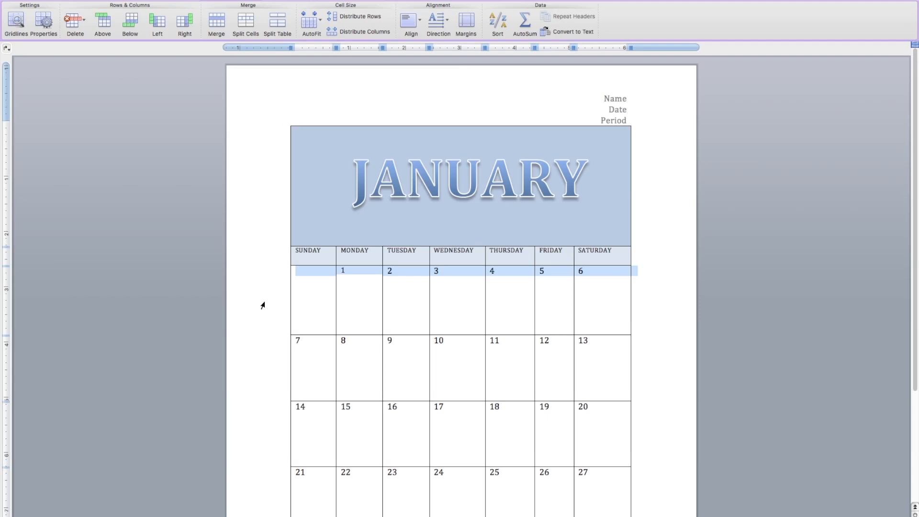
click(360, 294)
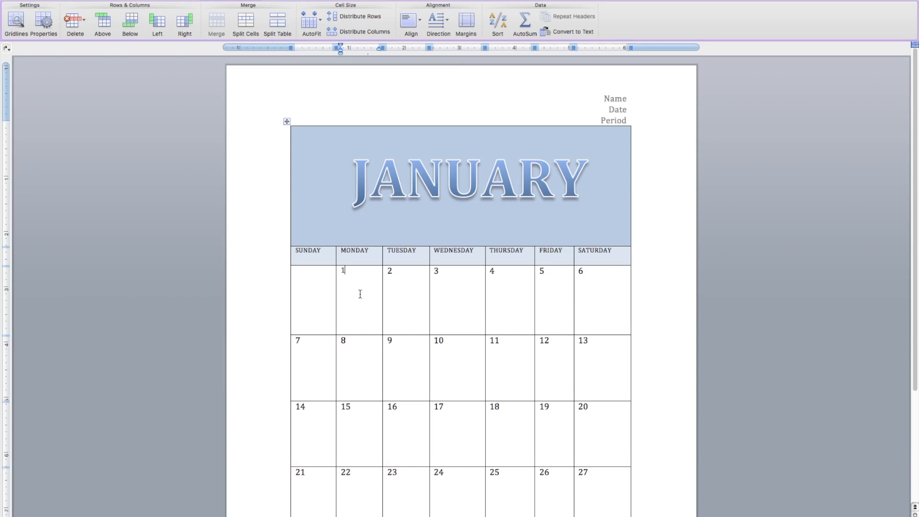
key(Return)
key(Return)
text(New Year)
- Shade the January 1 cell with the theme color Accent 1, Darker 25%
click(354, 278)
click(355, 278)
click(192, 1)
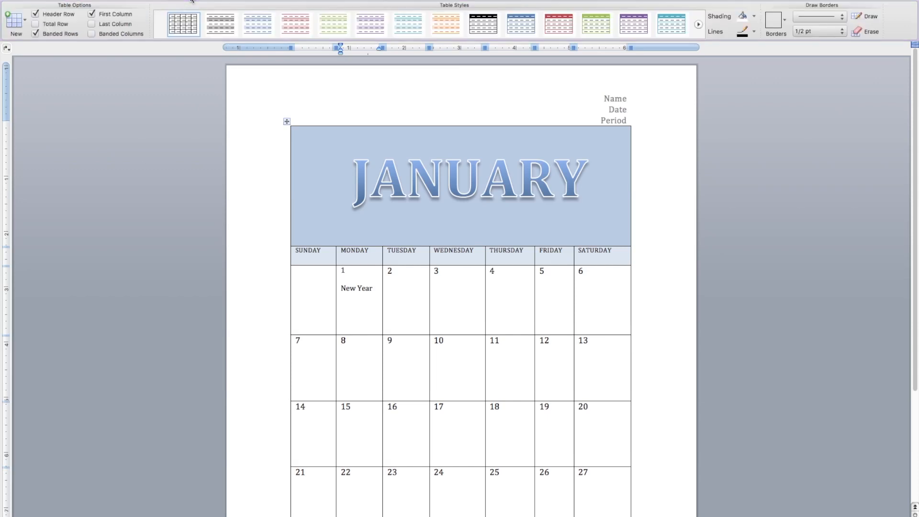
click(753, 18)
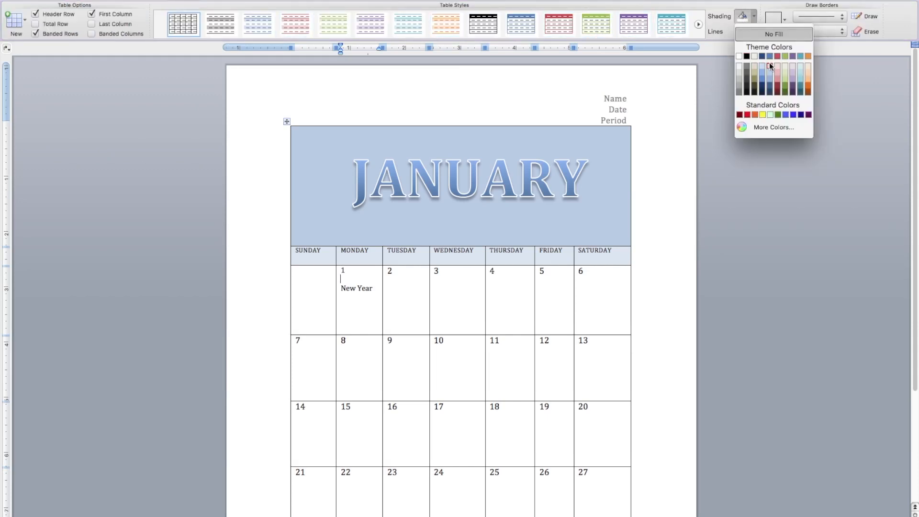
click(770, 89)
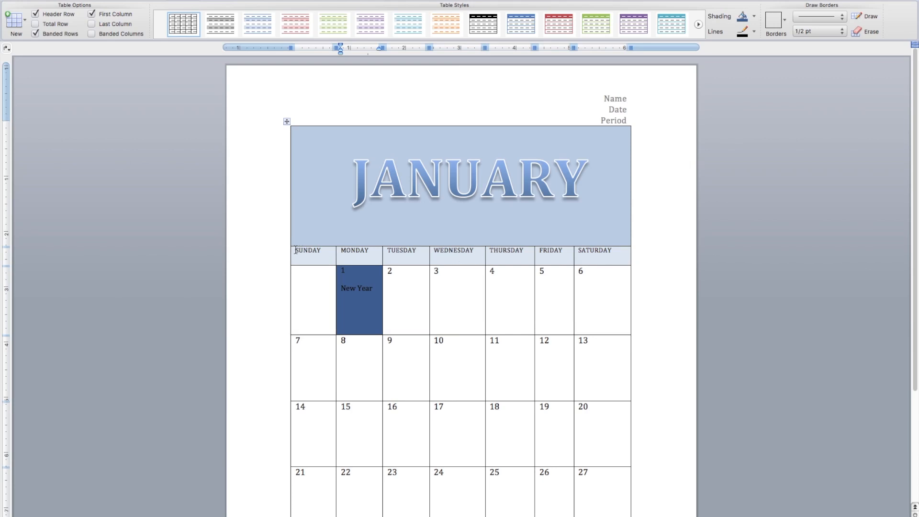
- Center the seven weekday headings from SUNDAY to SATURDAY in their cells
drag(295, 250, 611, 257)
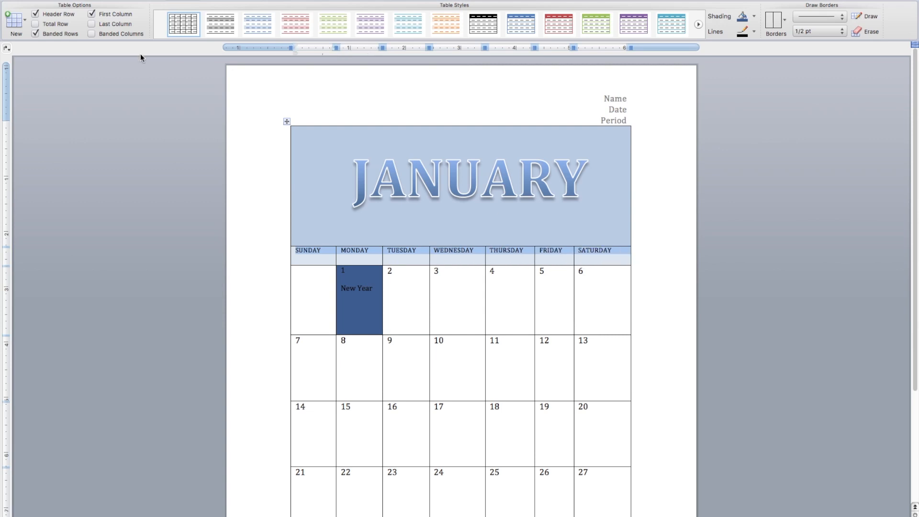
click(37, 0)
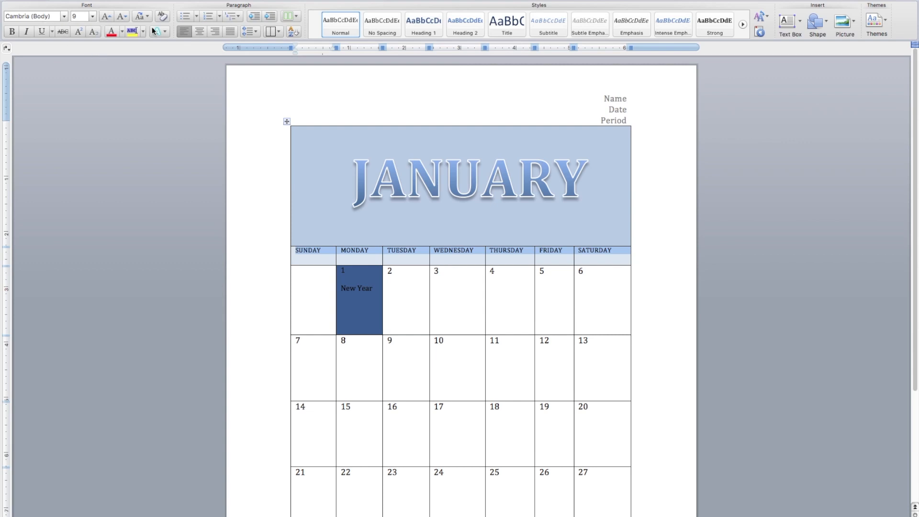
click(200, 32)
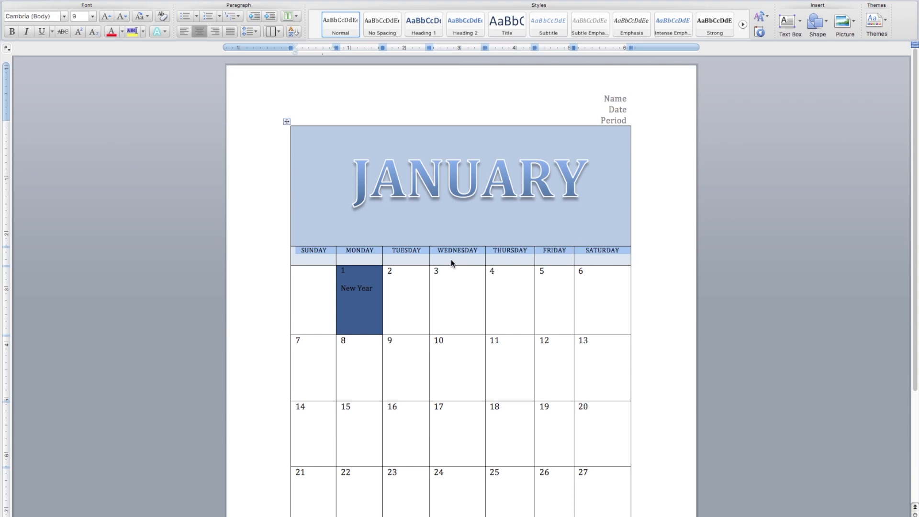
click(404, 293)
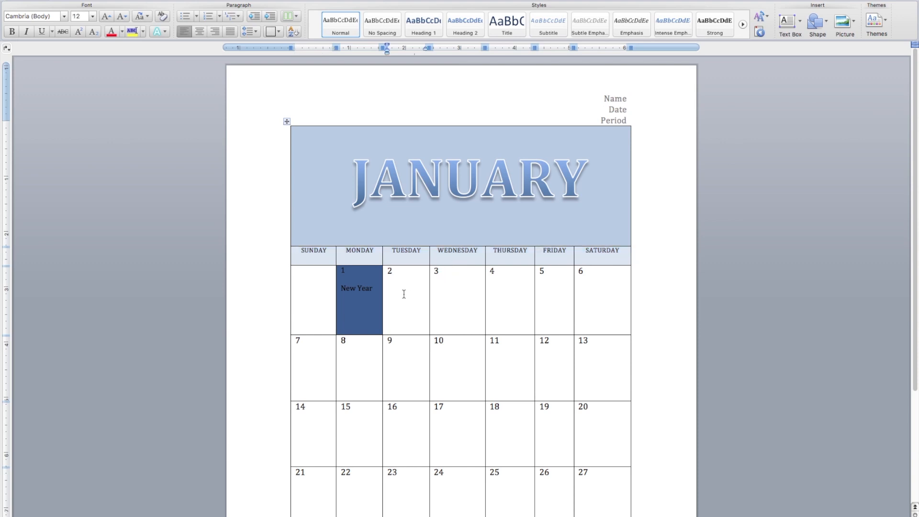
- Distribute the columns evenly from the weekday headings down through the last week row of the January calendar
drag(297, 251, 495, 482)
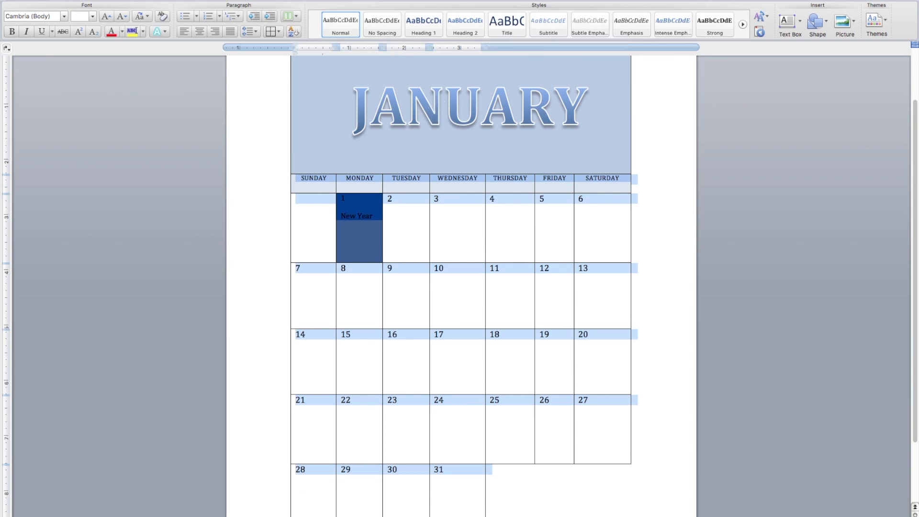
click(187, 0)
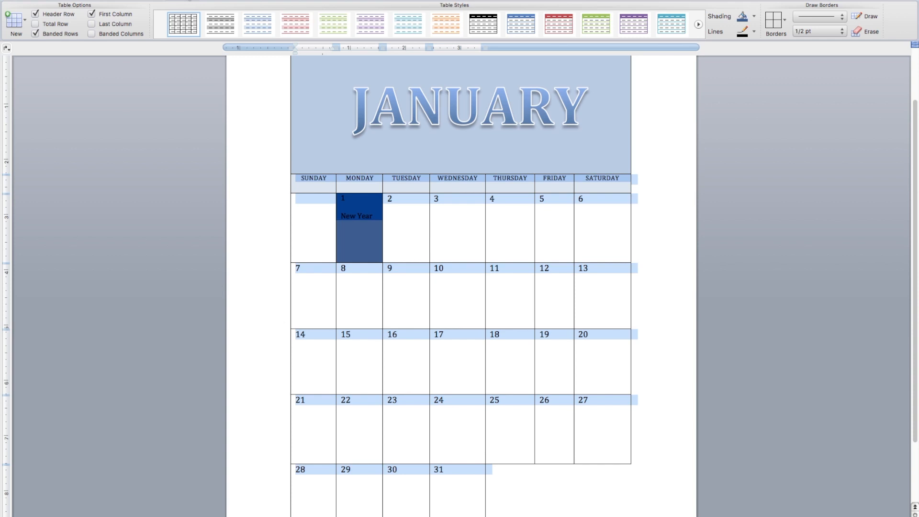
click(236, 0)
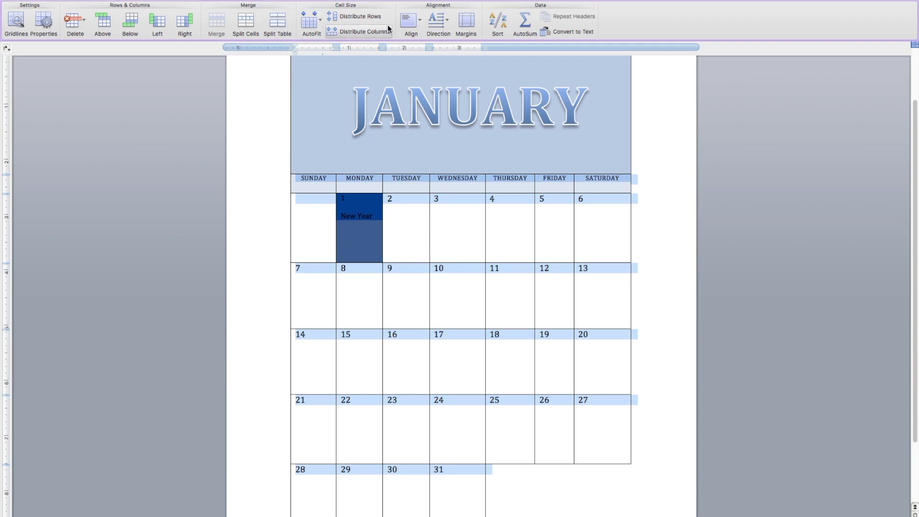
click(359, 32)
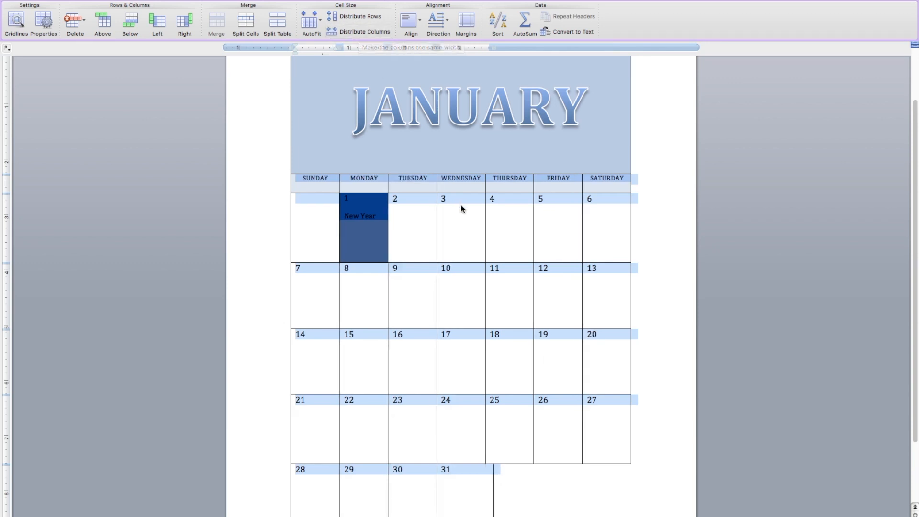
click(660, 245)
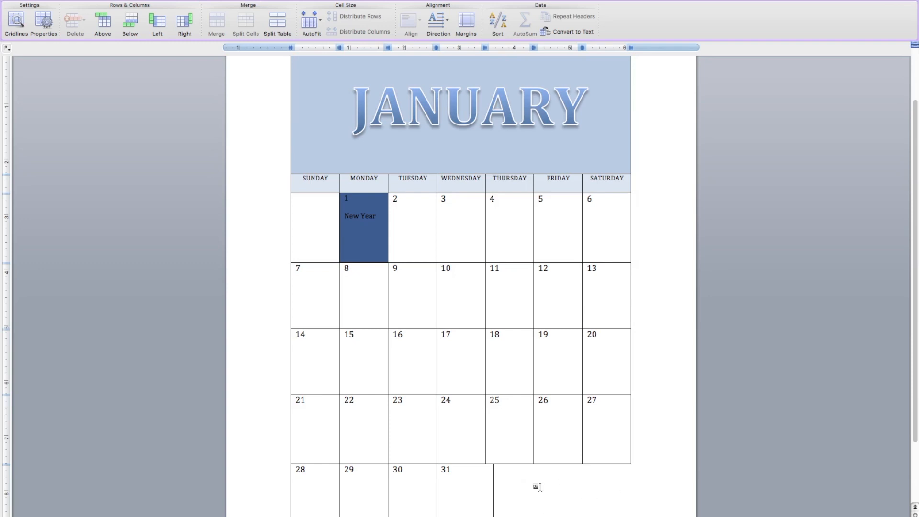
- Narrow the January 31 cell in the last week row so its outer edge lines up with the Wednesday column
drag(916, 146, 913, 203)
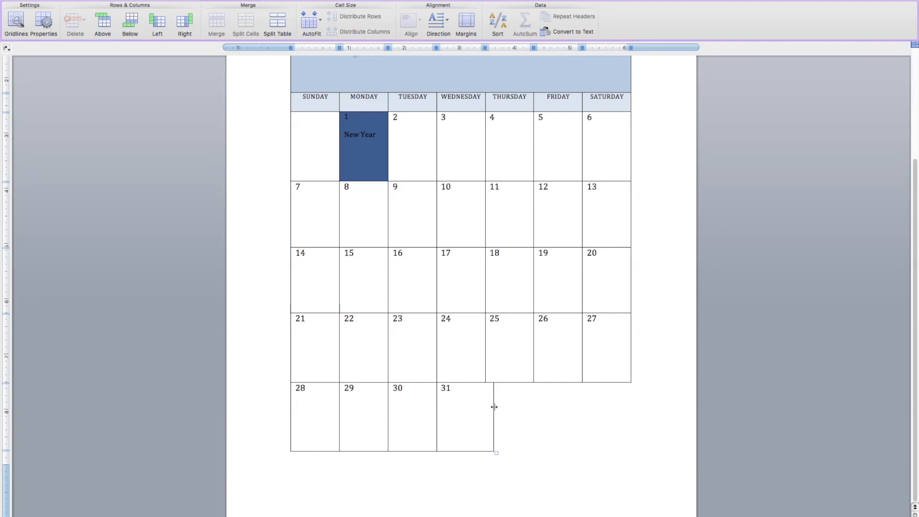
drag(494, 407, 483, 410)
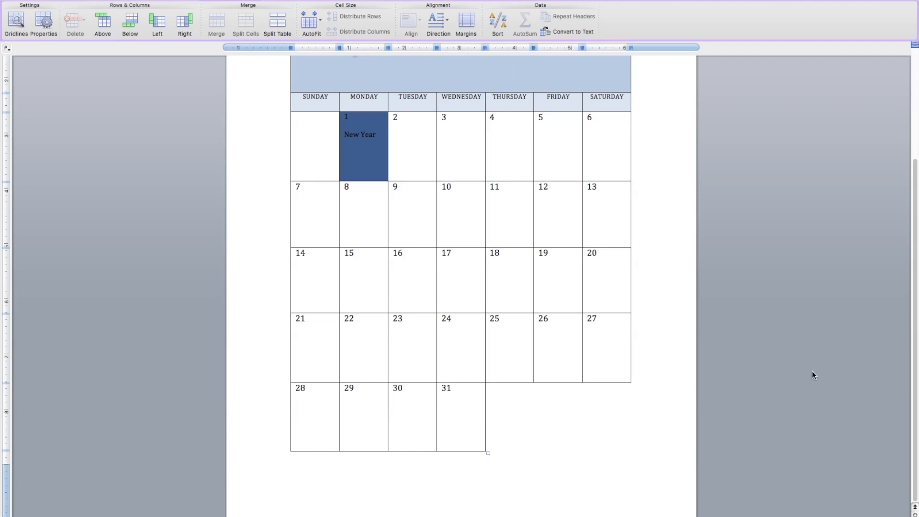
drag(914, 317, 914, 261)
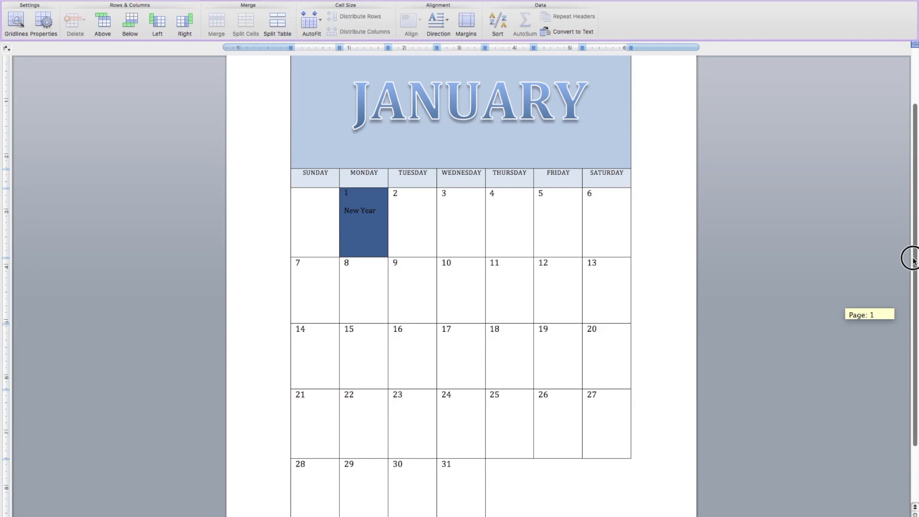
drag(914, 260, 913, 335)
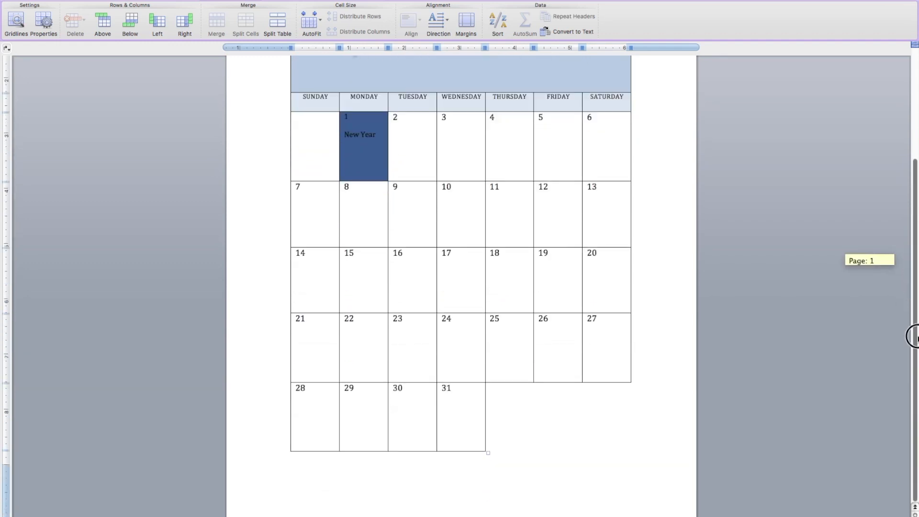
- Insert a blank page after the January calendar and delete the extra empty page that comes with it
click(517, 438)
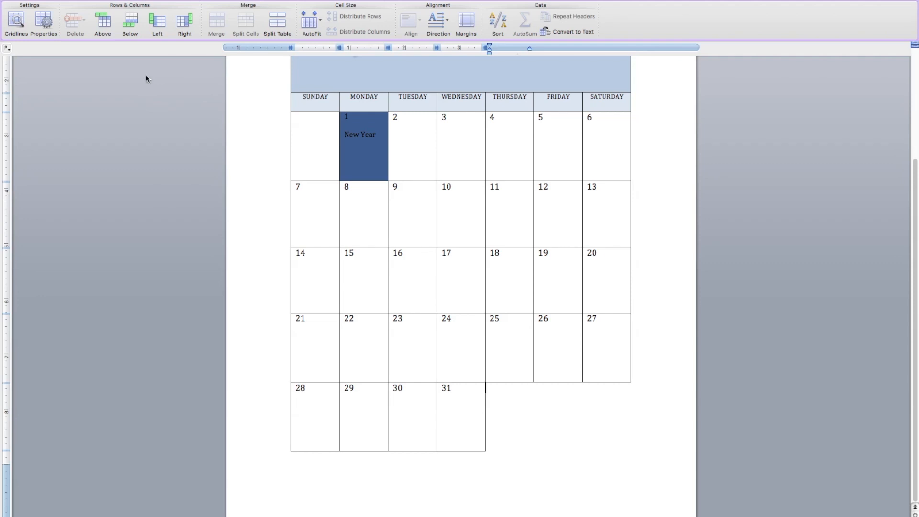
click(131, 0)
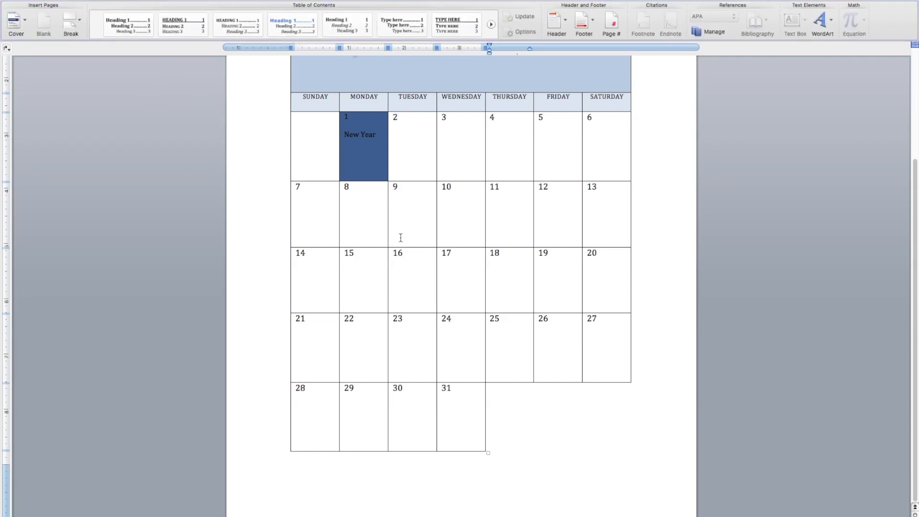
click(447, 484)
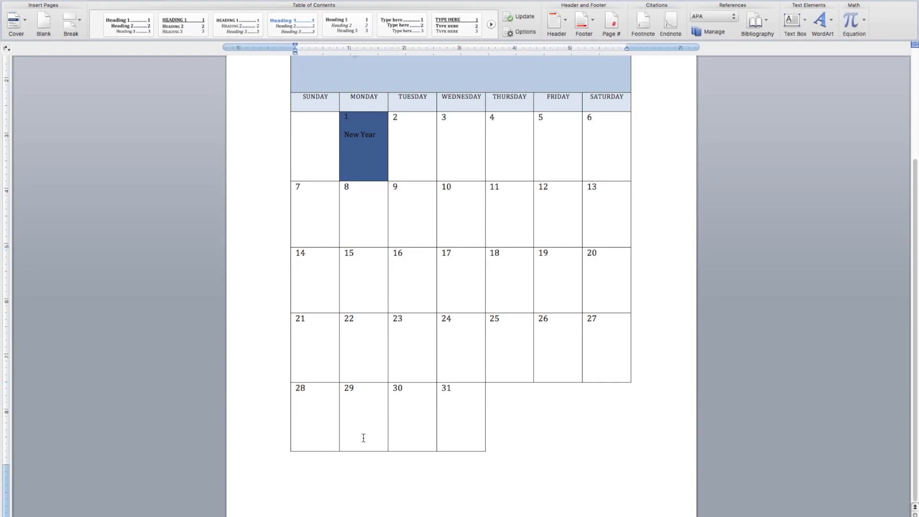
click(45, 21)
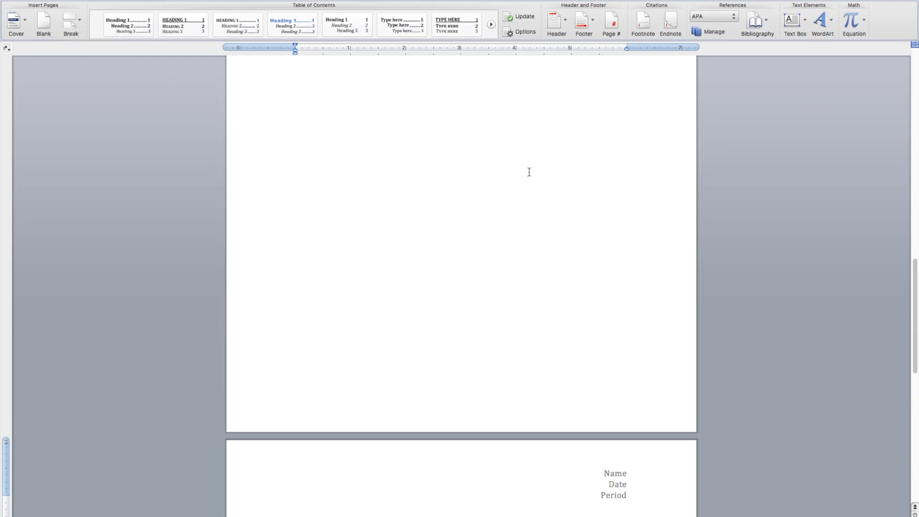
key(BackSpace)
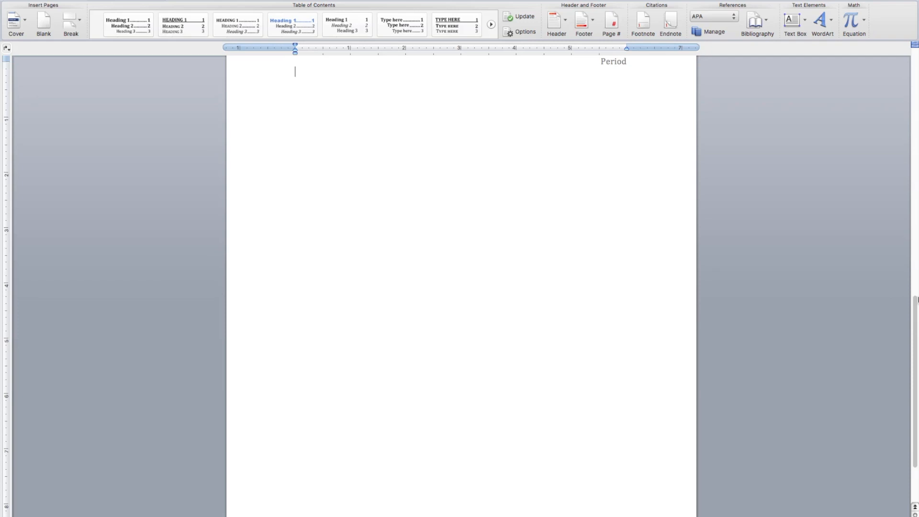
drag(915, 306, 908, 284)
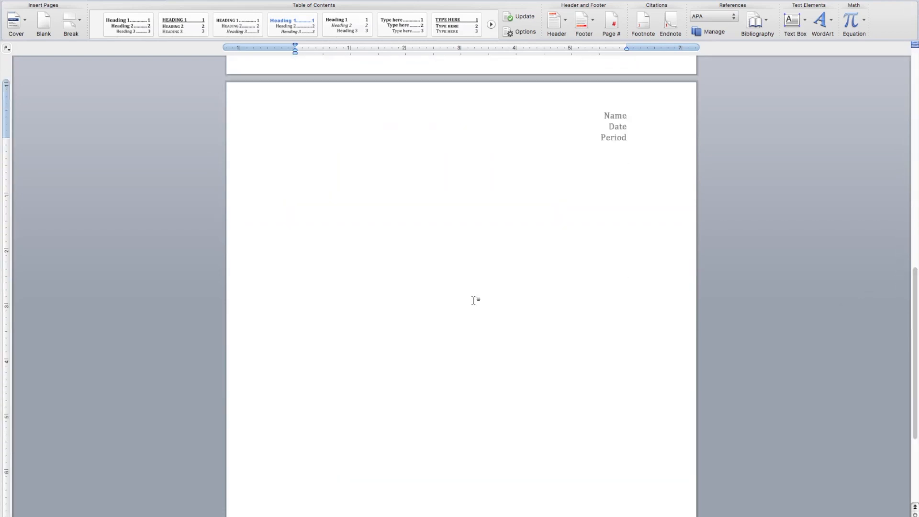
- Insert a table of 7 columns and 8 rows on the new page and remove the blank page before it
click(328, 179)
click(187, 3)
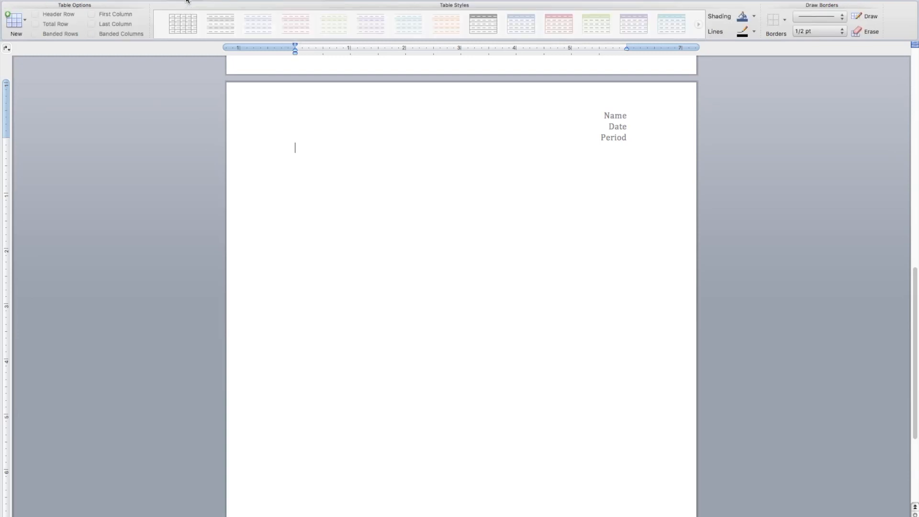
click(25, 20)
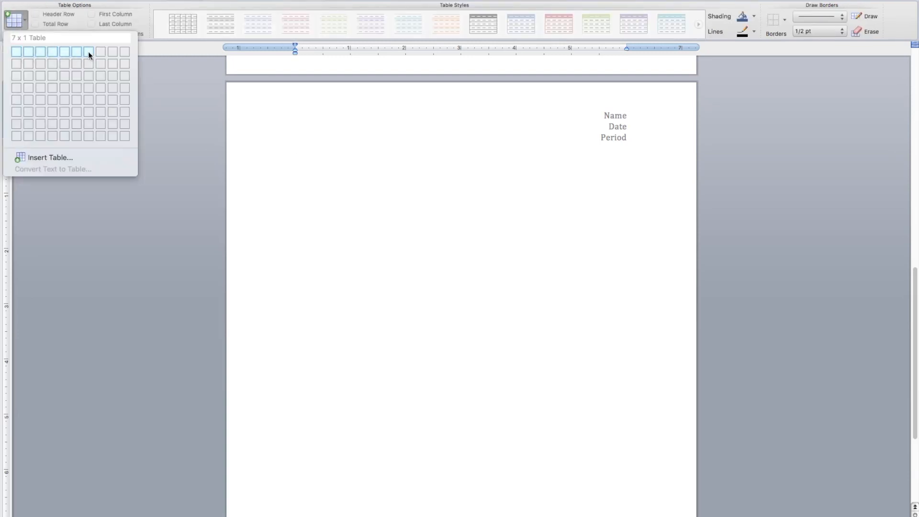
click(88, 135)
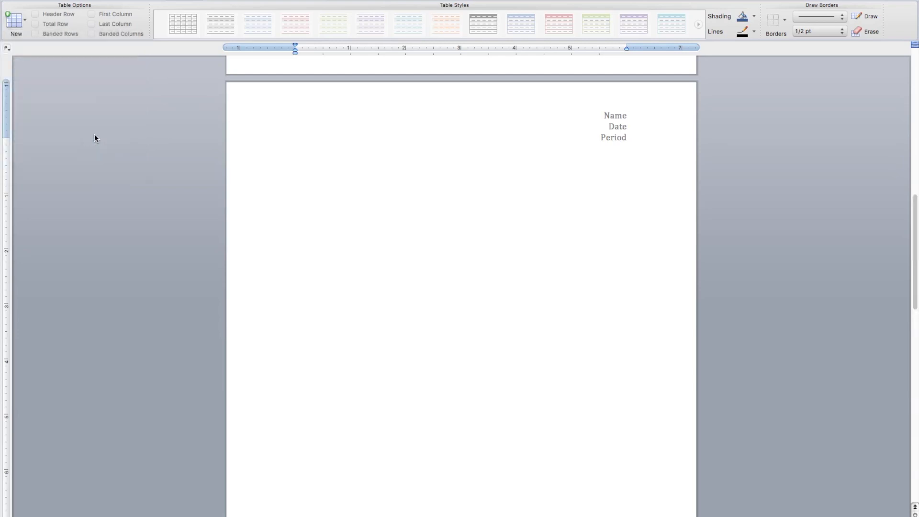
click(364, 195)
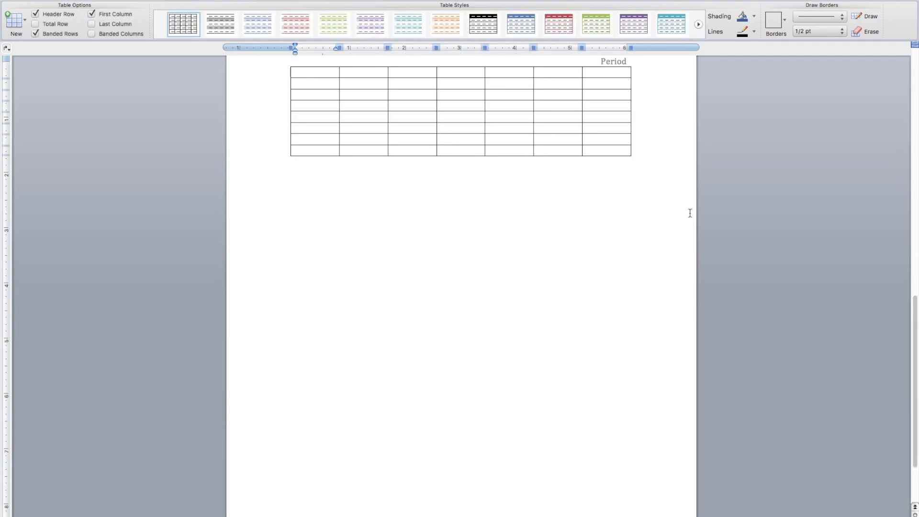
drag(915, 308, 913, 272)
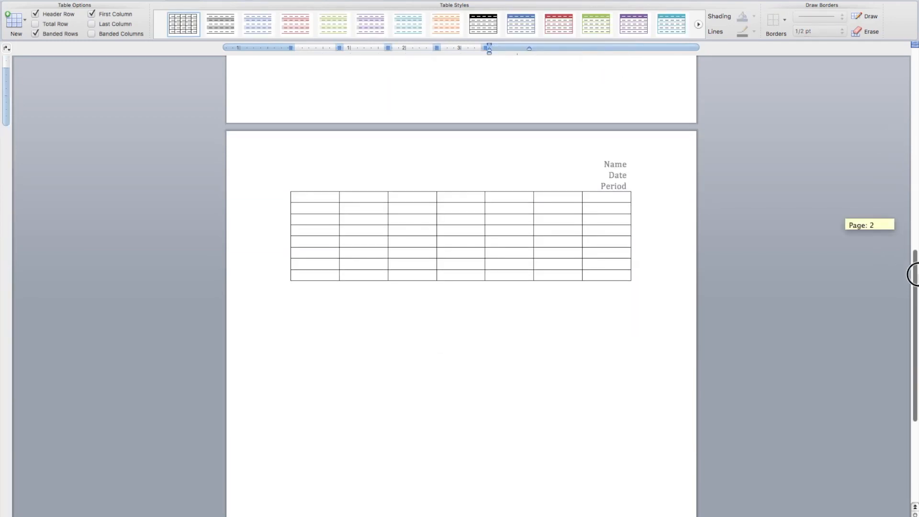
- Merge all seven cells of the new table's first row into a single title cell
drag(323, 200, 596, 200)
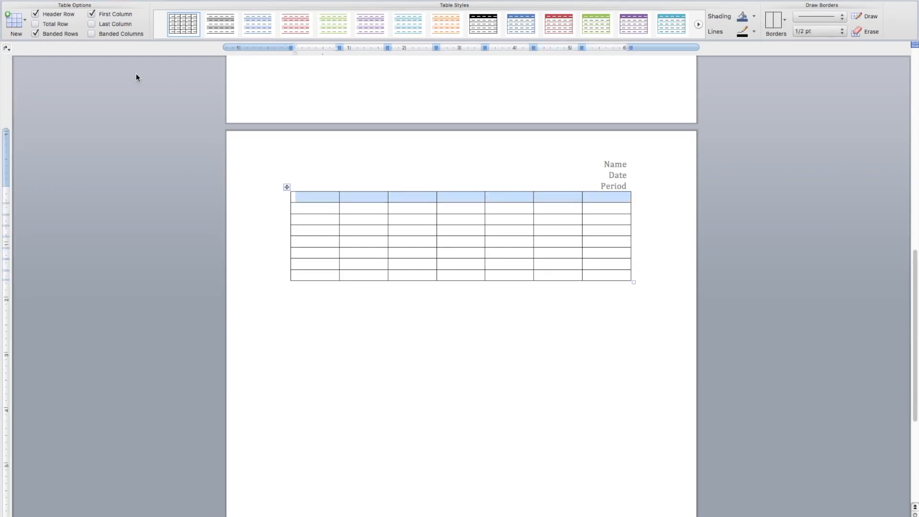
click(330, 196)
drag(331, 196, 593, 199)
right_click(595, 201)
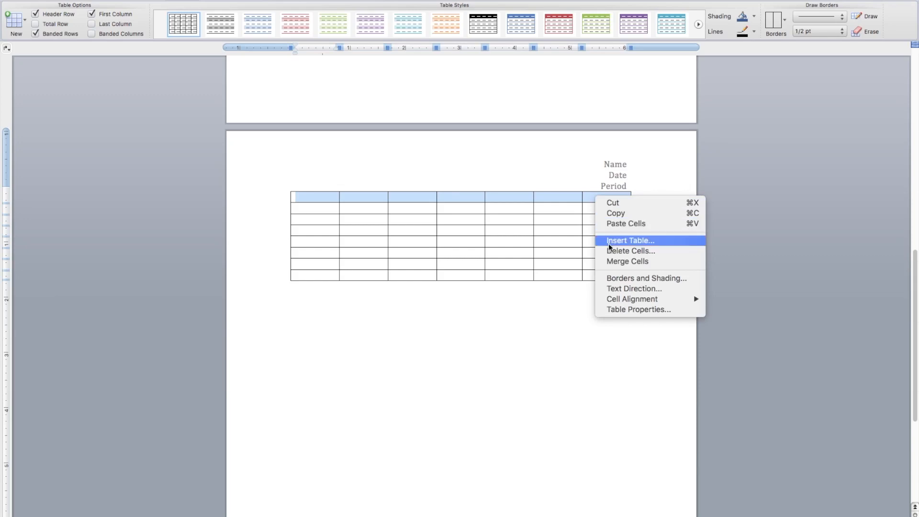
click(613, 262)
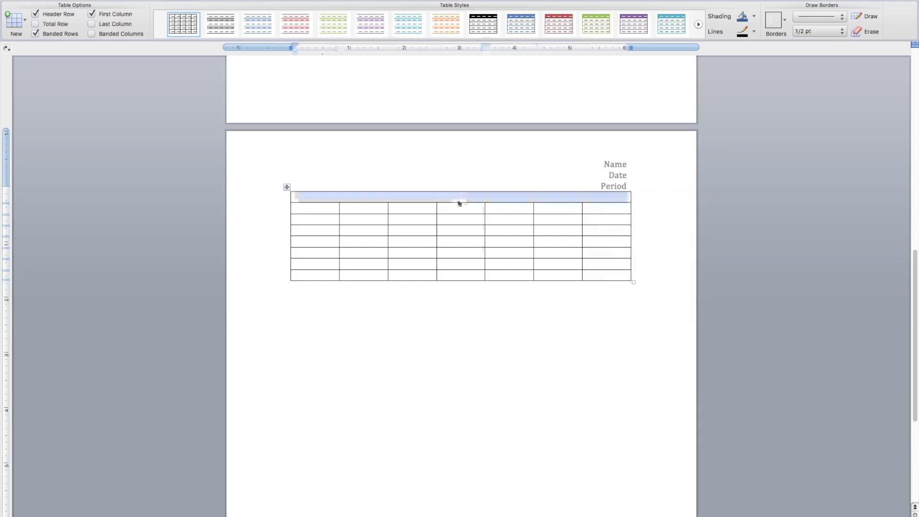
- Make the merged title row taller, then stretch the whole table downward from its lower corner to enlarge all rows
drag(459, 203, 459, 209)
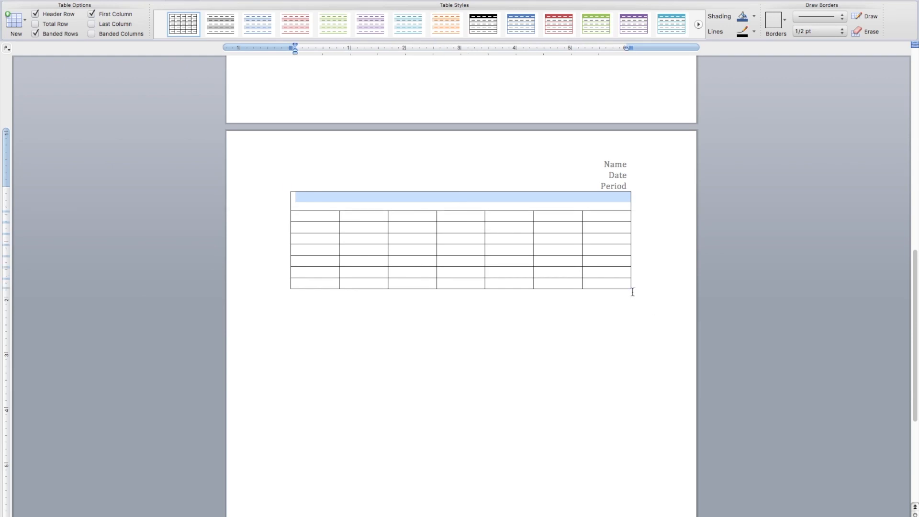
drag(633, 290, 640, 494)
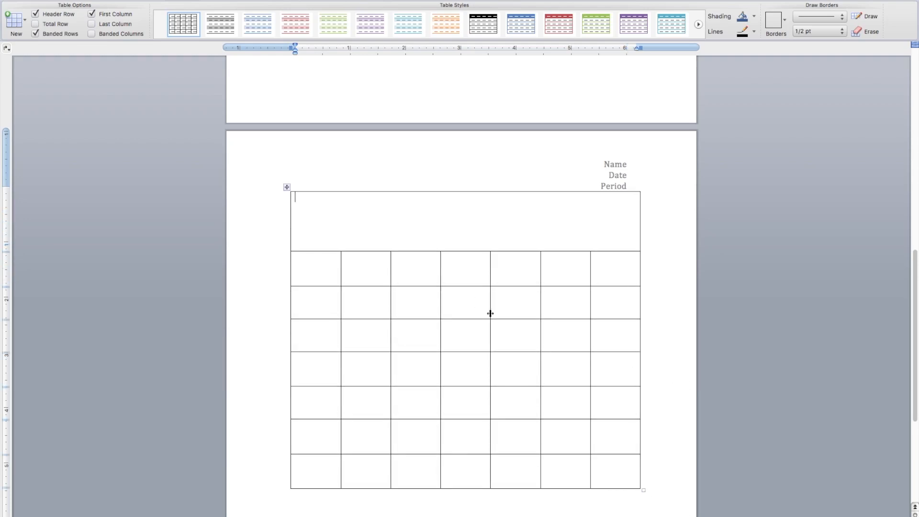